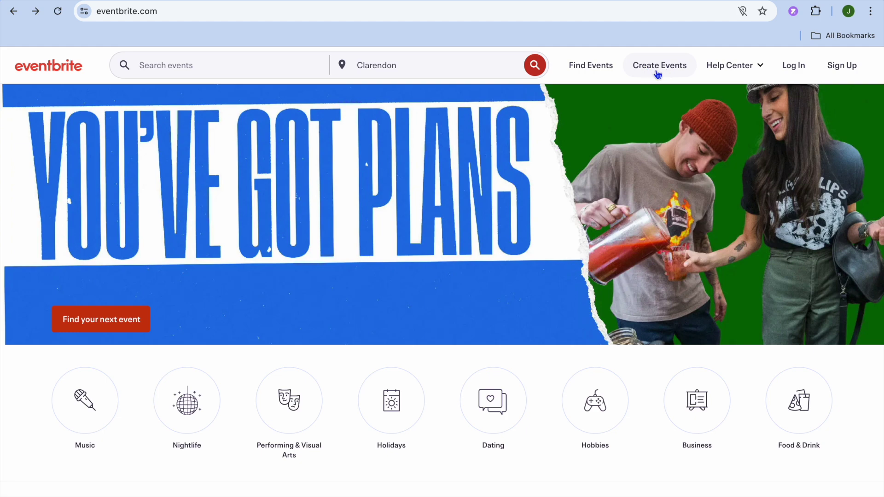
Open the Create Events organizer page from the top navigation.
{"action": "left_click", "coordinate": [659, 70]}
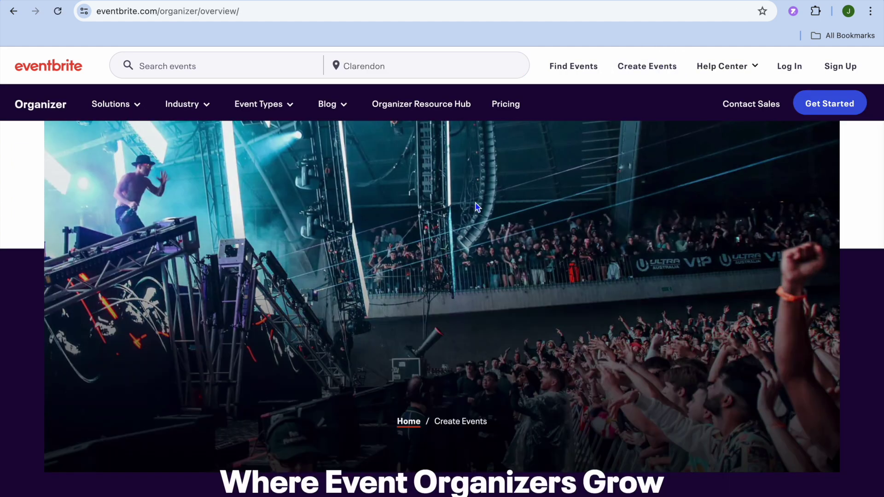
Browse the organizer overview page, then choose Get started for free to sign up.
{"action": "scroll", "coordinate": [477, 207], "scroll_direction": "down", "scroll_amount": 4}
{"action": "scroll", "coordinate": [477, 207], "scroll_direction": "down", "scroll_amount": 1}
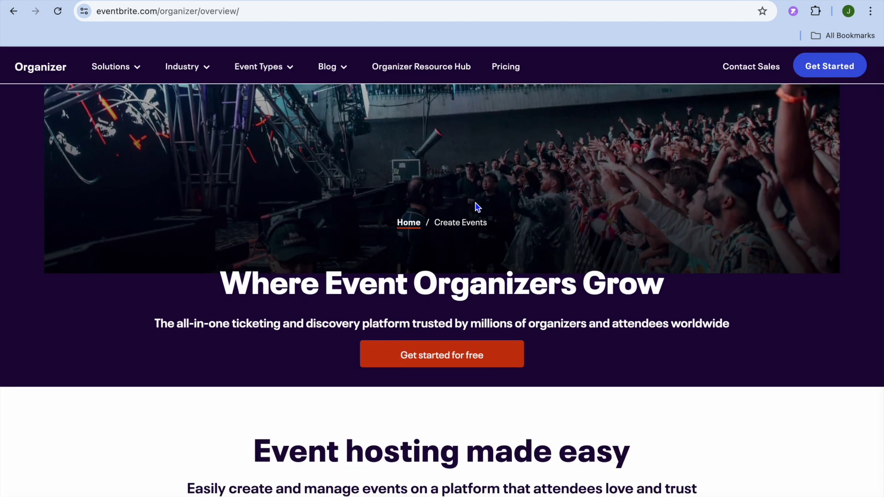
{"action": "scroll", "coordinate": [533, 298], "scroll_direction": "down", "scroll_amount": 1}
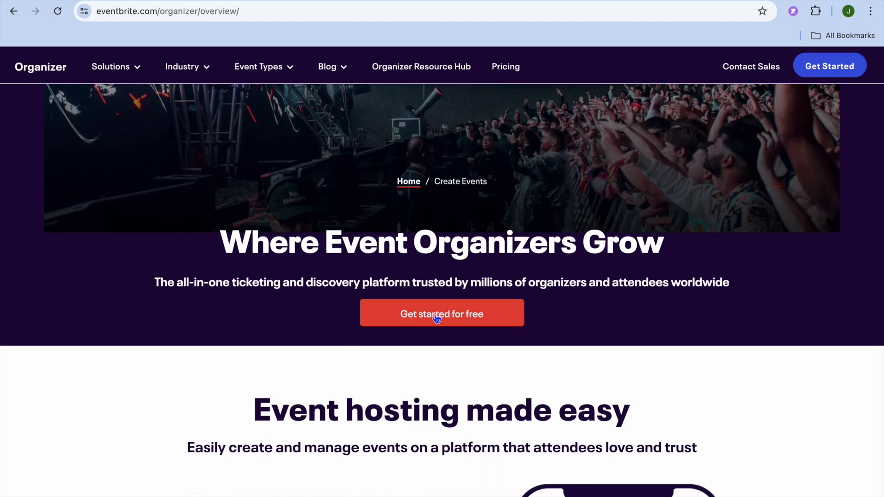
{"action": "scroll", "coordinate": [435, 314], "scroll_direction": "down", "scroll_amount": 5}
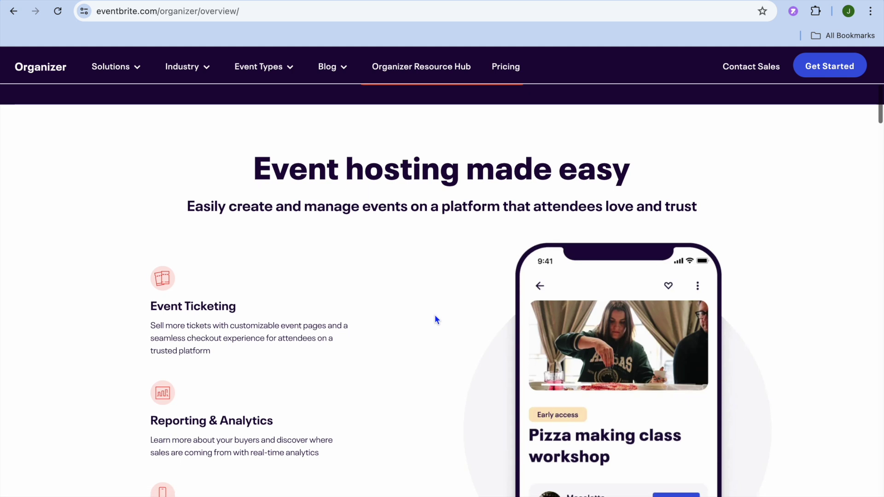
{"action": "scroll", "coordinate": [434, 316], "scroll_direction": "down", "scroll_amount": 3}
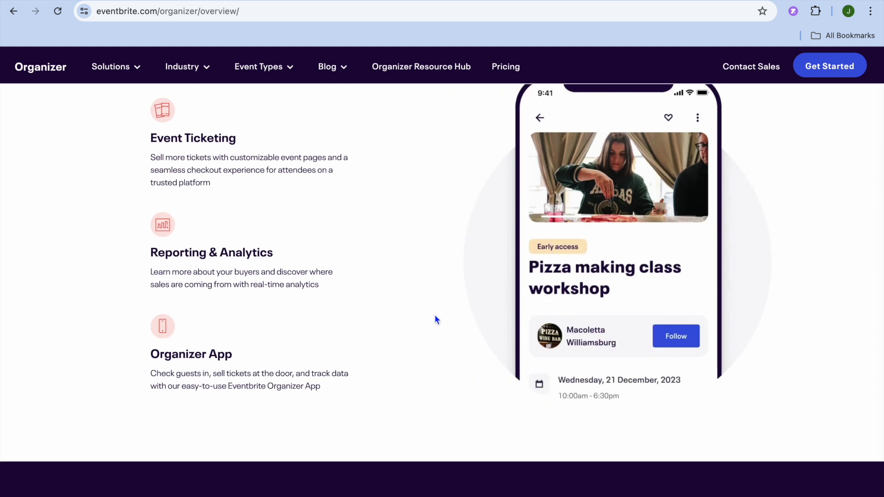
{"action": "scroll", "coordinate": [435, 316], "scroll_direction": "up", "scroll_amount": 1}
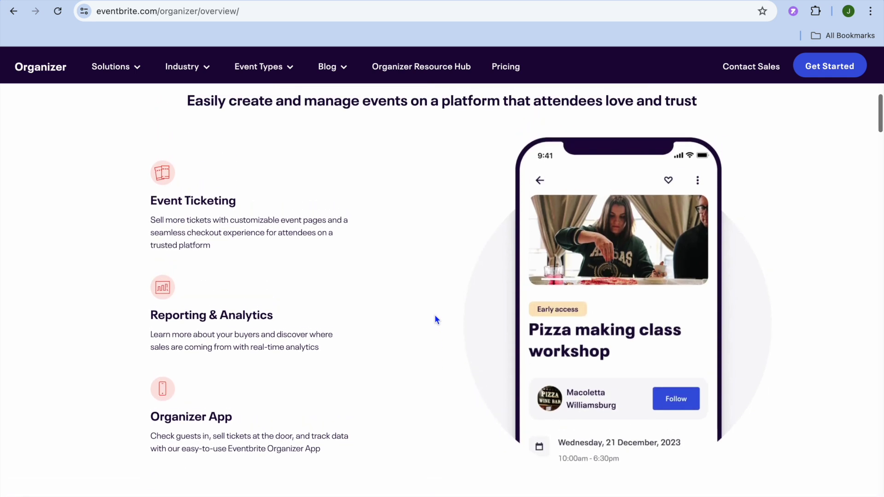
{"action": "scroll", "coordinate": [435, 319], "scroll_direction": "up", "scroll_amount": 4}
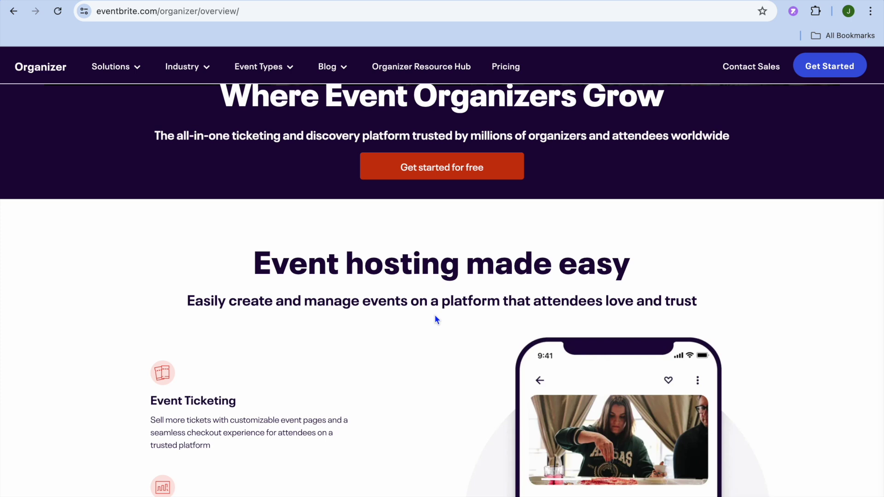
{"action": "left_click", "coordinate": [439, 173]}
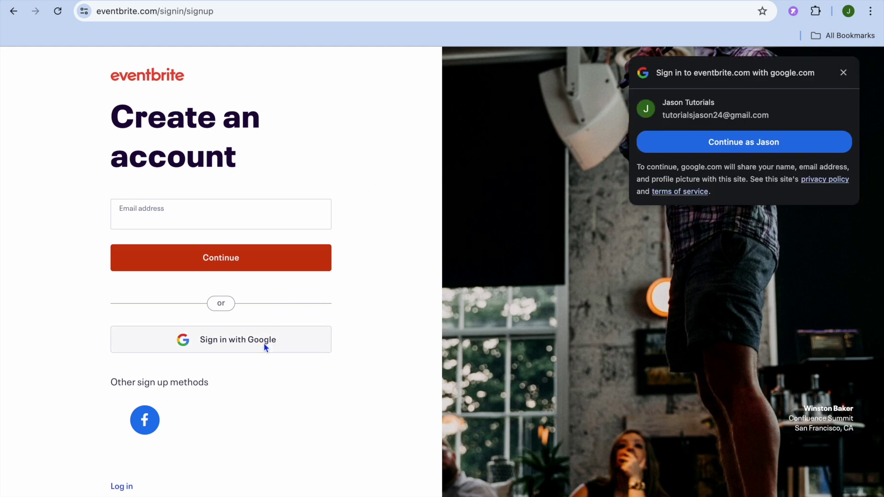
Continue with the Google account and complete Sign in with Google.
{"action": "left_click", "coordinate": [695, 145]}
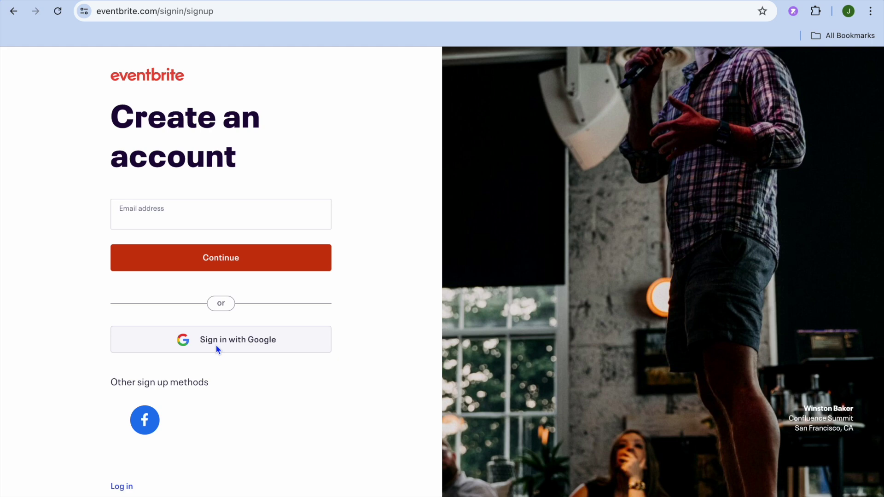
{"action": "left_click", "coordinate": [239, 343]}
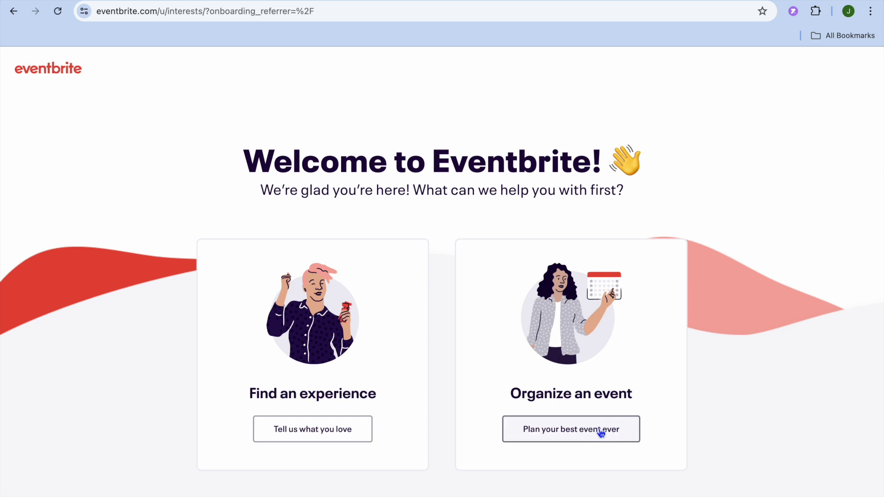
Choose to organize an event, hosting Music events as a Music Festival.
{"action": "left_click", "coordinate": [583, 441]}
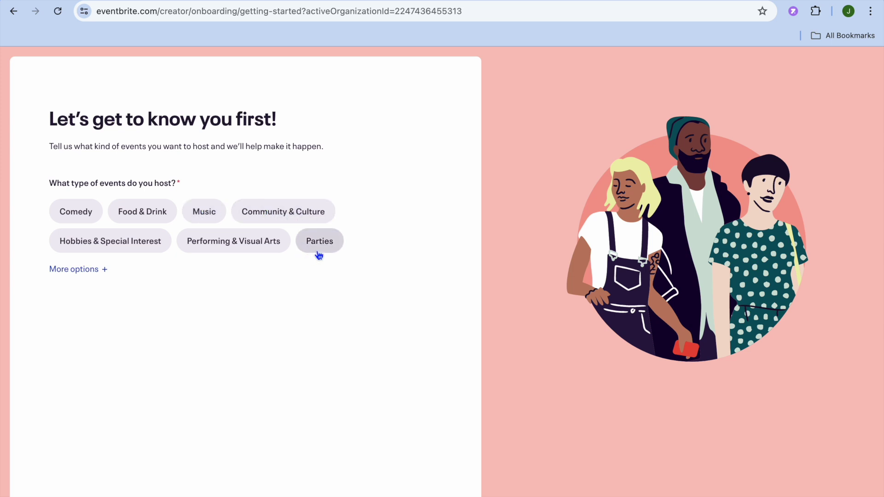
{"action": "left_click", "coordinate": [204, 214]}
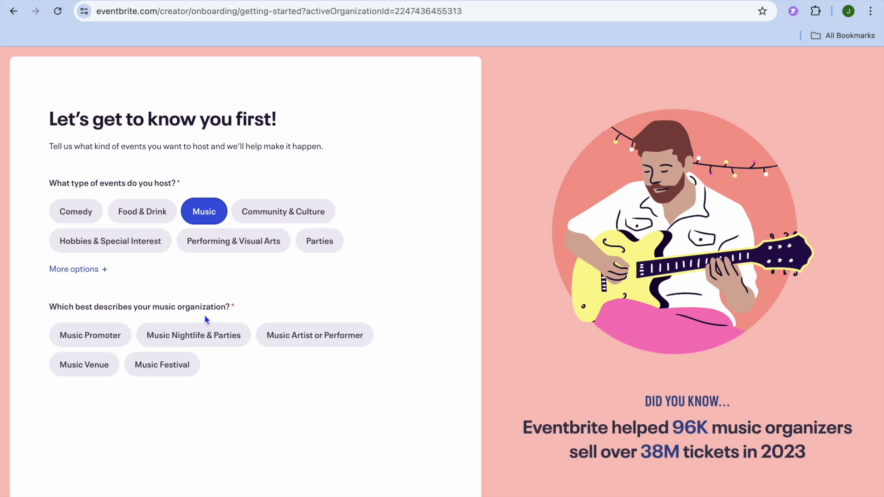
{"action": "left_click", "coordinate": [180, 368]}
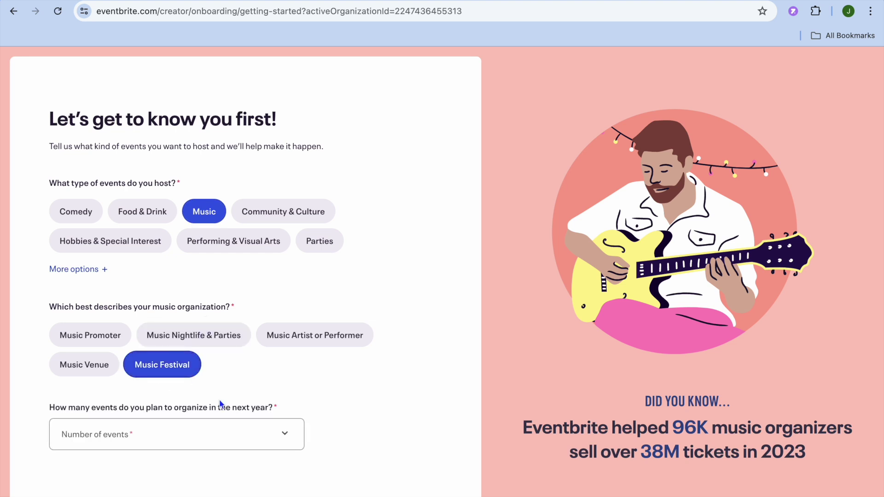
Answer I'm not sure yet for event count and size, pick budget-friendly priority, and submit.
{"action": "left_click", "coordinate": [285, 435]}
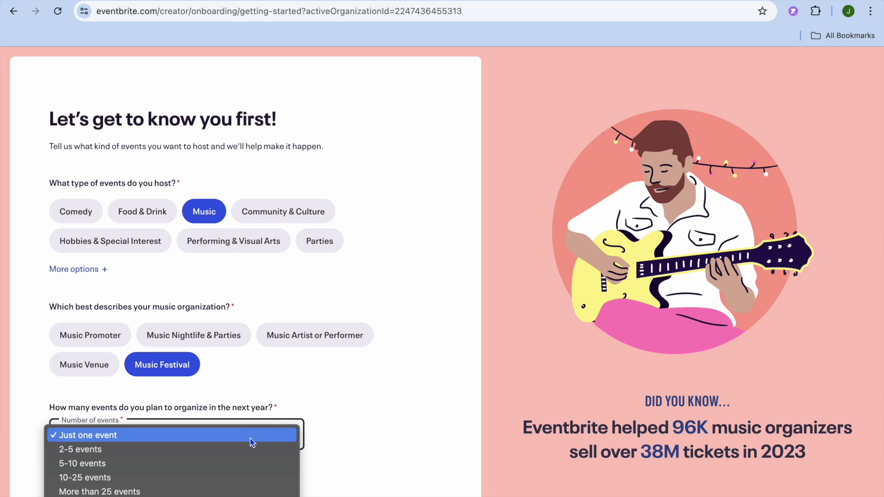
{"action": "left_click", "coordinate": [198, 490]}
{"action": "scroll", "coordinate": [198, 471], "scroll_direction": "down", "scroll_amount": 1}
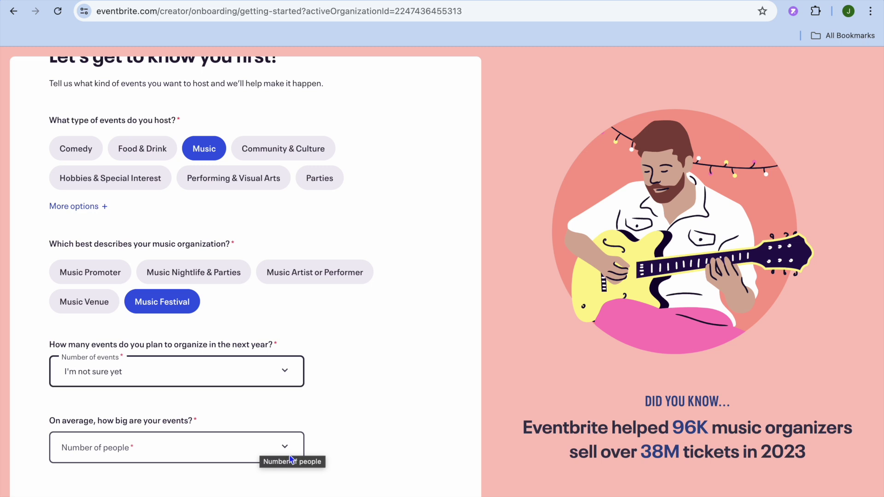
{"action": "left_click", "coordinate": [288, 454]}
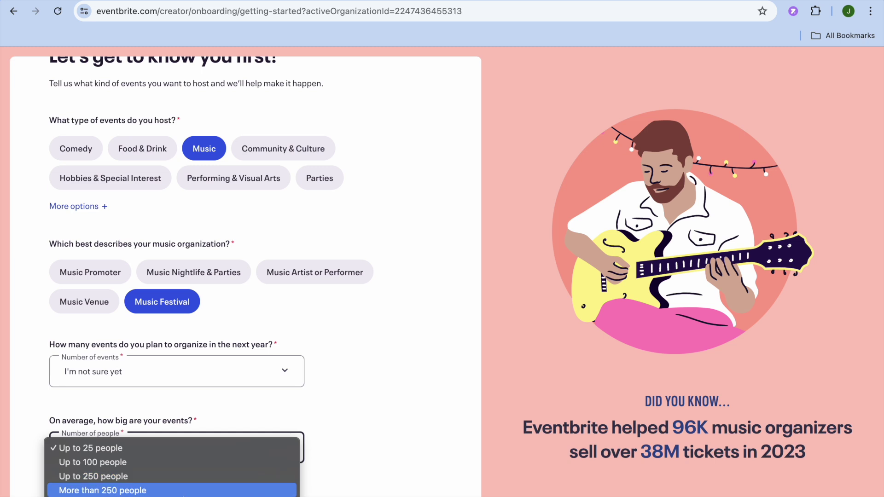
{"action": "left_click", "coordinate": [102, 496]}
{"action": "scroll", "coordinate": [184, 322], "scroll_direction": "down", "scroll_amount": 5}
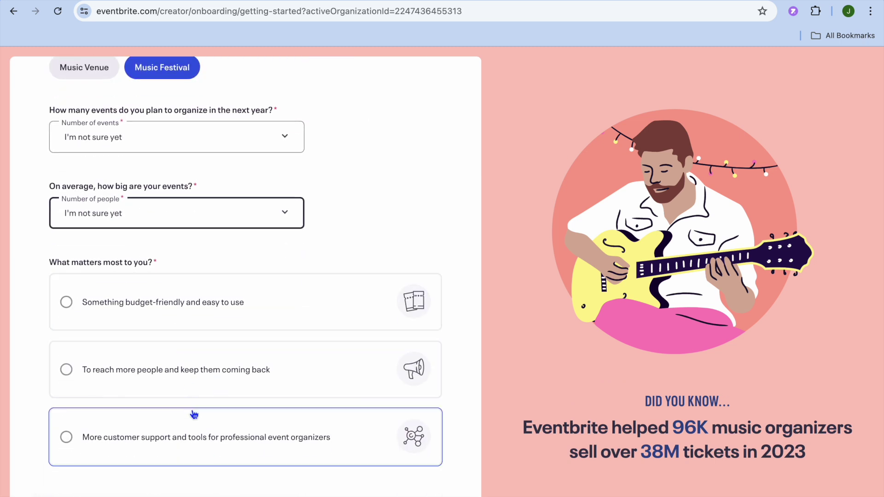
{"action": "left_click", "coordinate": [89, 305]}
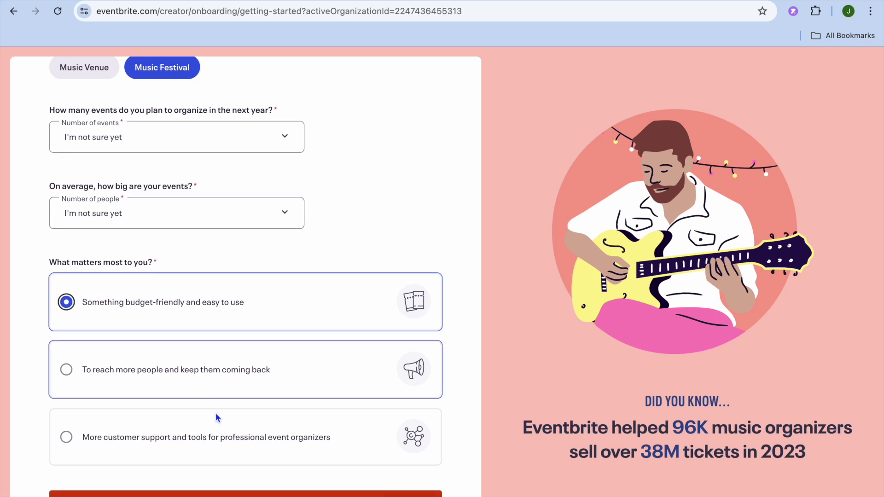
{"action": "left_click", "coordinate": [245, 494]}
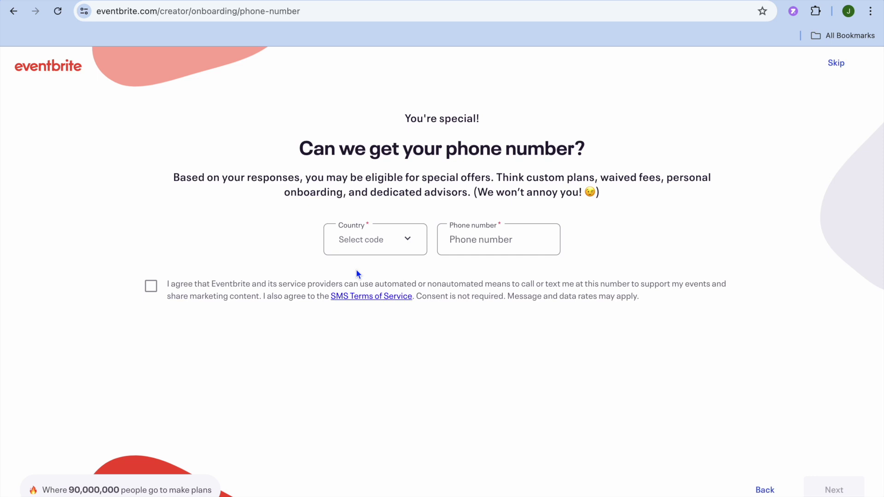
Skip the phone-number request and start building the first event.
{"action": "left_click", "coordinate": [835, 64]}
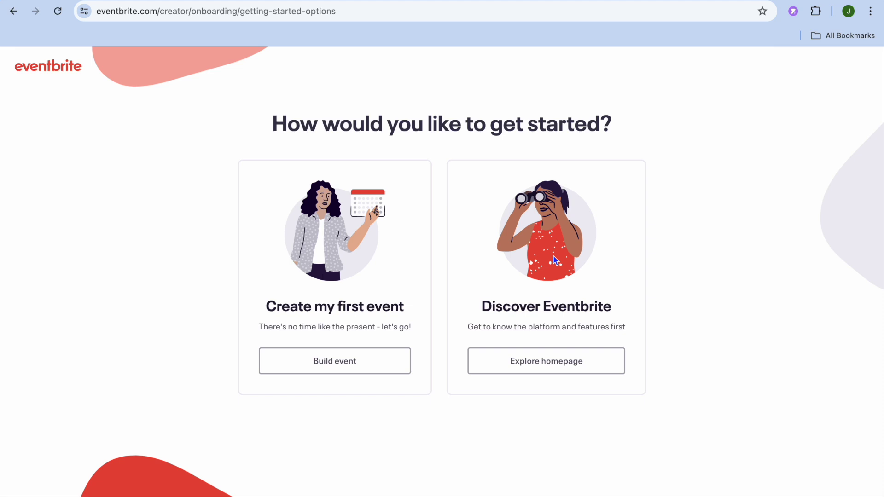
{"action": "left_click", "coordinate": [367, 370]}
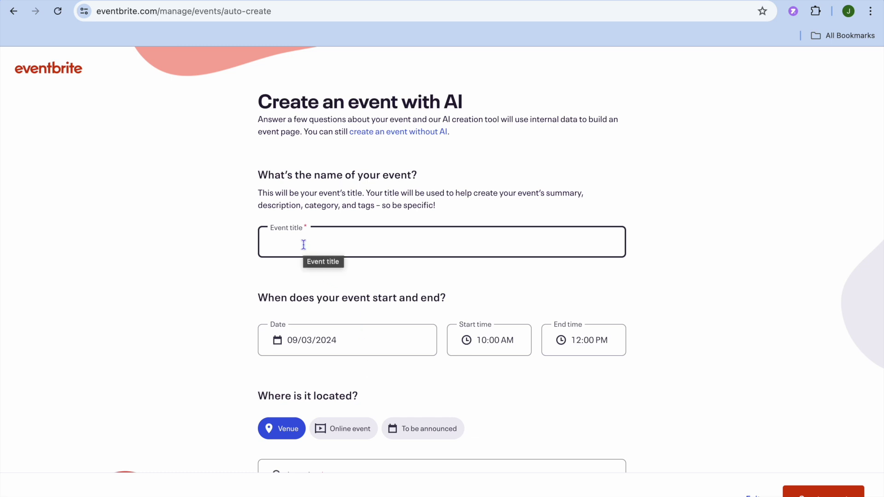
Title the event 'test concert' and set its date to 09/08/2024.
{"action": "type", "text": "te"}
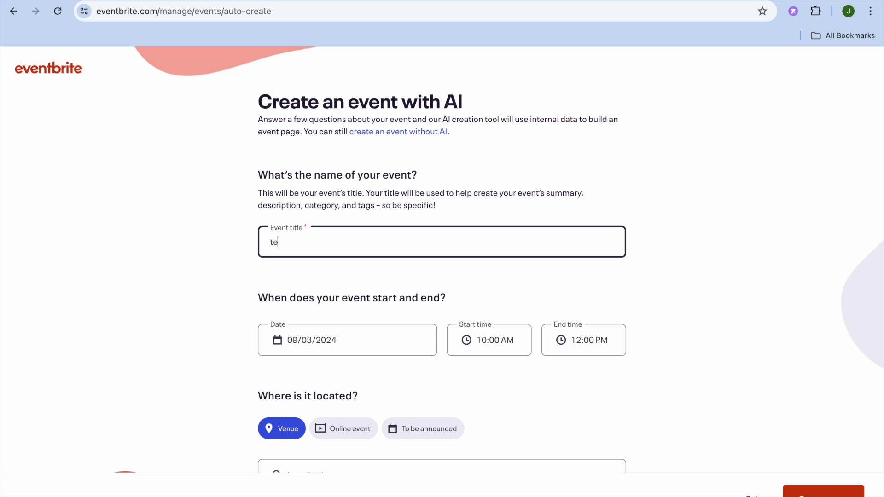
{"action": "type", "text": "st concert"}
{"action": "left_click", "coordinate": [339, 340]}
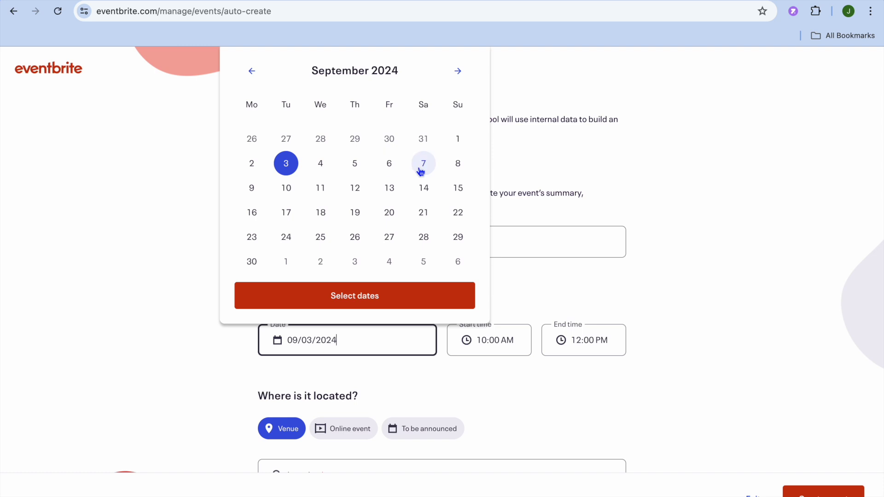
{"action": "left_click", "coordinate": [457, 163]}
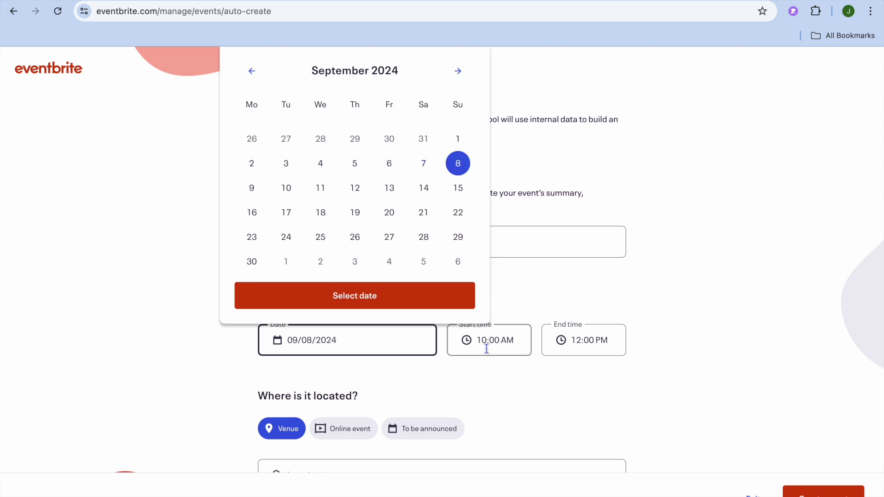
{"action": "key", "text": "Tab"}
Set the event to run from 5:00 PM to 8:00 PM.
{"action": "scroll", "coordinate": [481, 249], "scroll_direction": "down", "scroll_amount": 1}
{"action": "scroll", "coordinate": [482, 249], "scroll_direction": "down", "scroll_amount": 4}
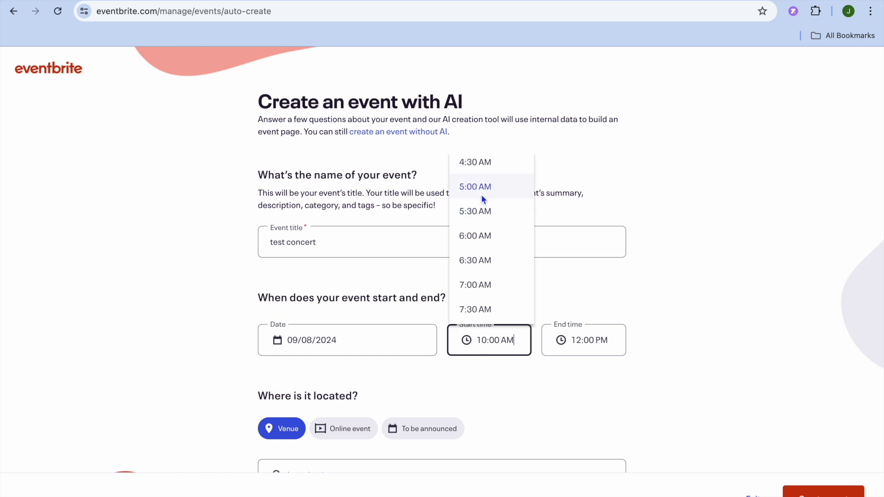
{"action": "scroll", "coordinate": [483, 229], "scroll_direction": "down", "scroll_amount": 10}
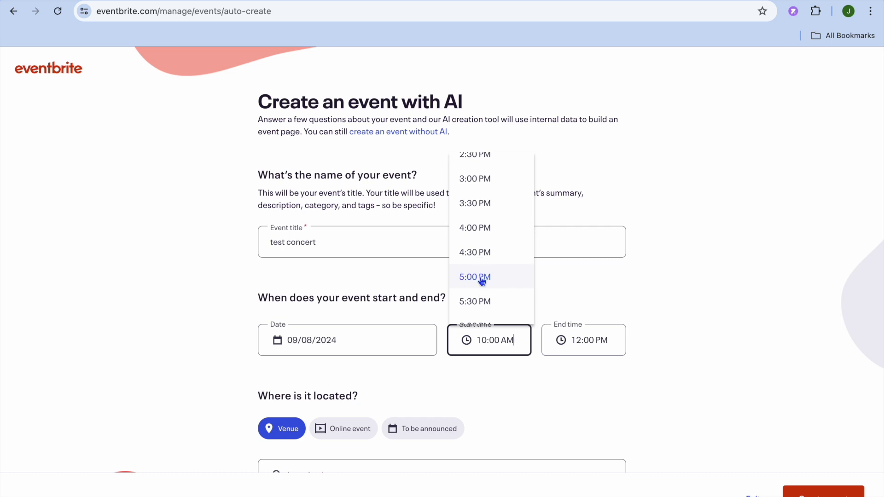
{"action": "left_click", "coordinate": [482, 282]}
{"action": "left_click", "coordinate": [565, 353]}
{"action": "left_click", "coordinate": [569, 342]}
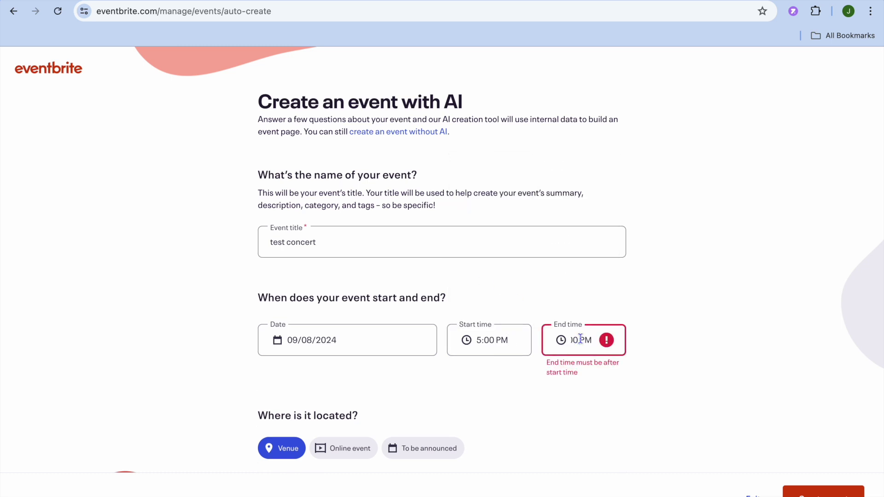
{"action": "left_click", "coordinate": [585, 337]}
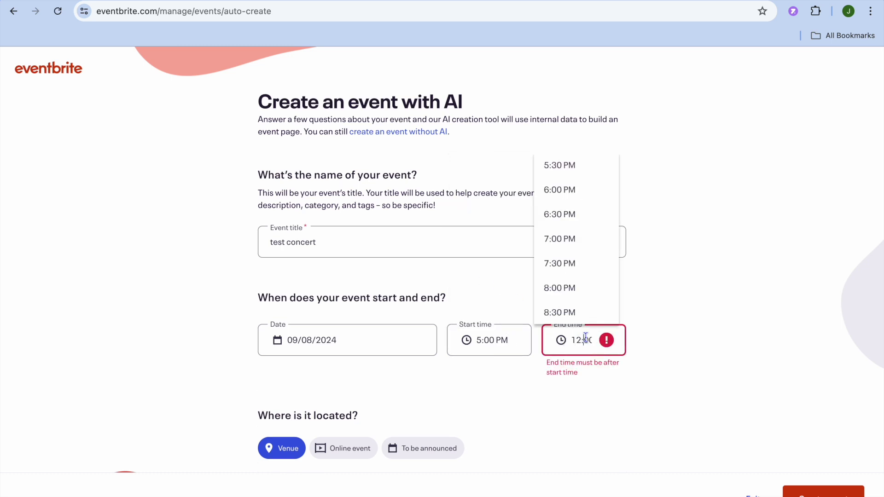
{"action": "left_click", "coordinate": [579, 288]}
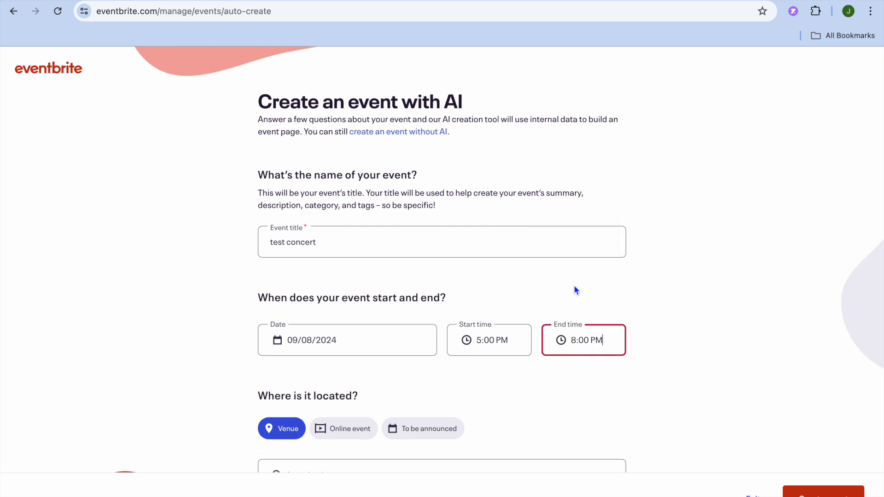
{"action": "scroll", "coordinate": [523, 376], "scroll_direction": "down", "scroll_amount": 5}
{"action": "scroll", "coordinate": [523, 379], "scroll_direction": "down", "scroll_amount": 1}
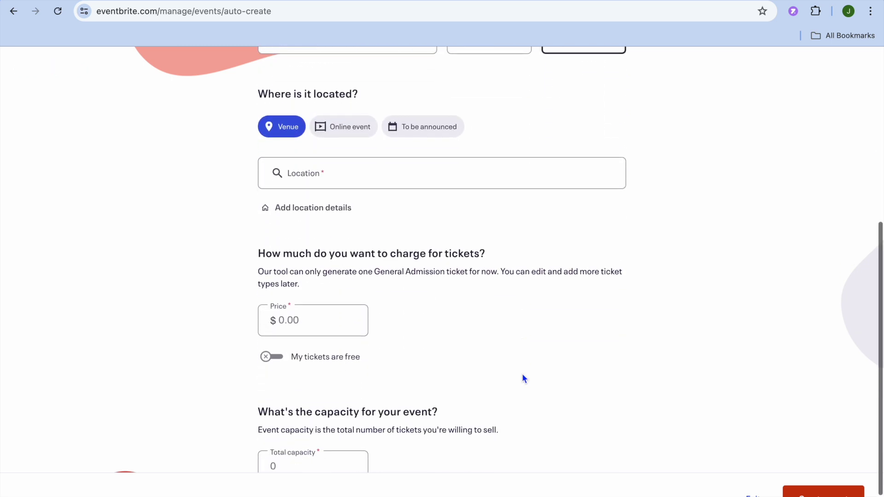
Set the location to Online event after briefly trying To be announced.
{"action": "left_click", "coordinate": [330, 177]}
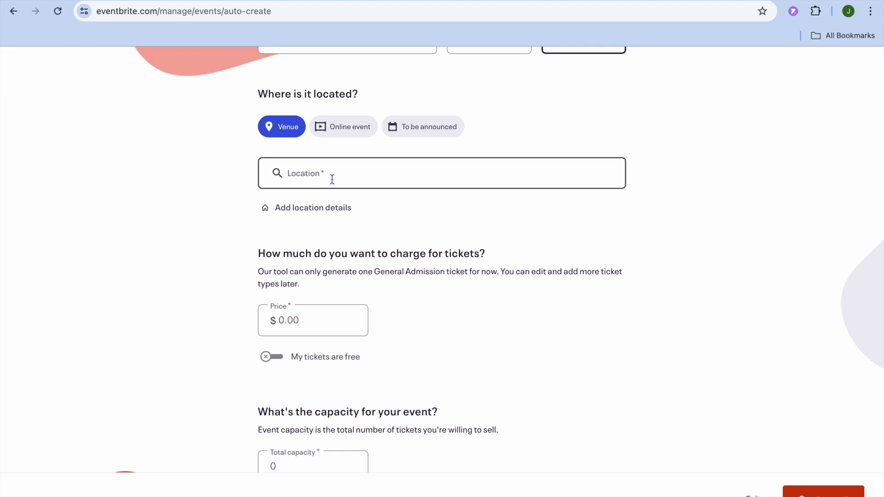
{"action": "left_click", "coordinate": [300, 174]}
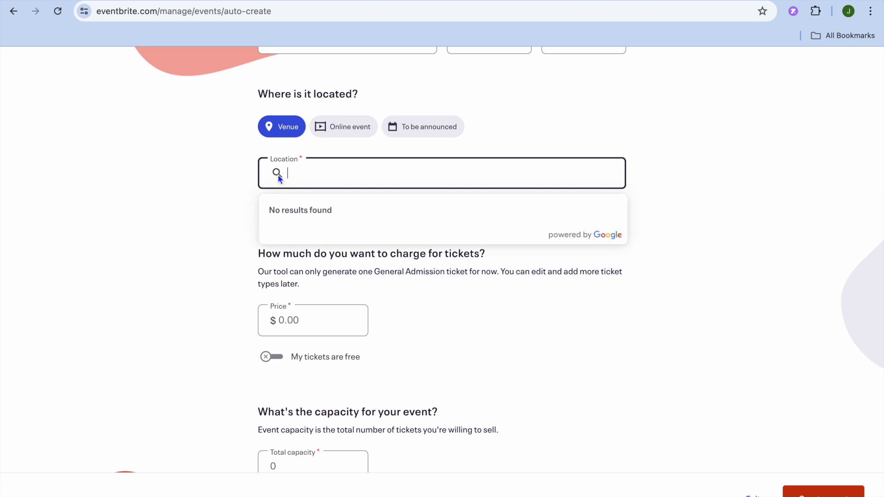
{"action": "left_click", "coordinate": [305, 171]}
{"action": "left_click", "coordinate": [343, 132]}
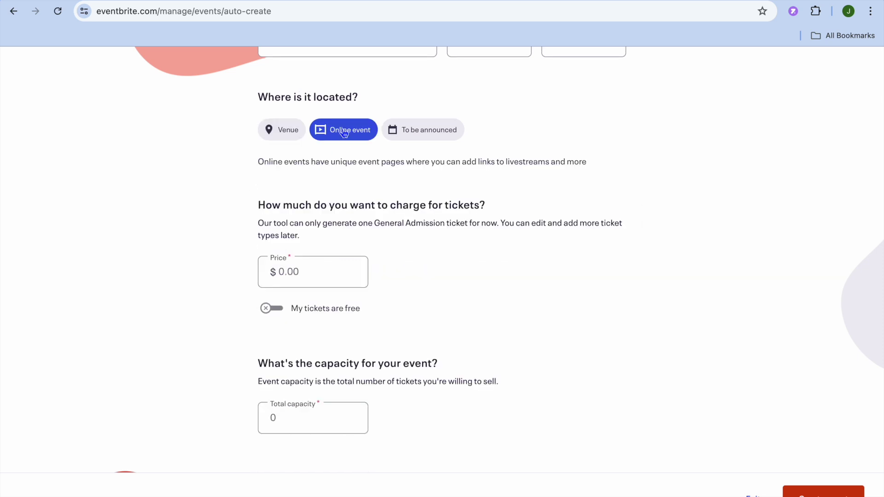
{"action": "left_click", "coordinate": [420, 132]}
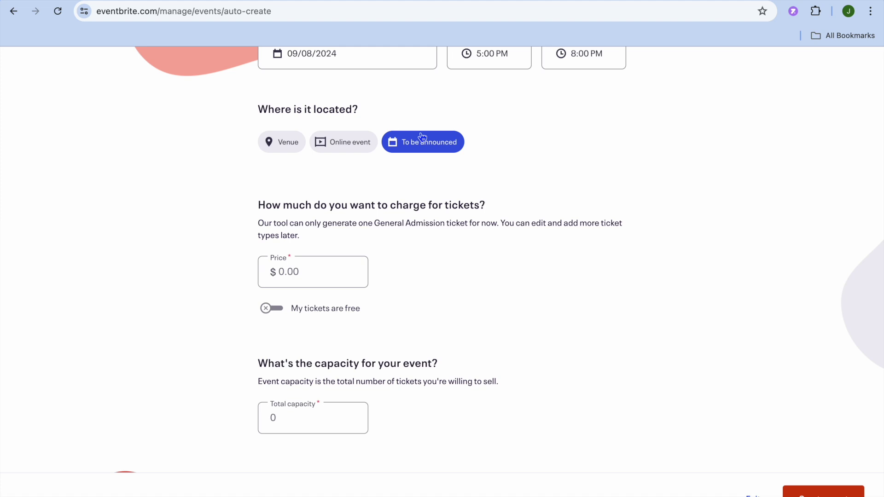
{"action": "left_click", "coordinate": [350, 145]}
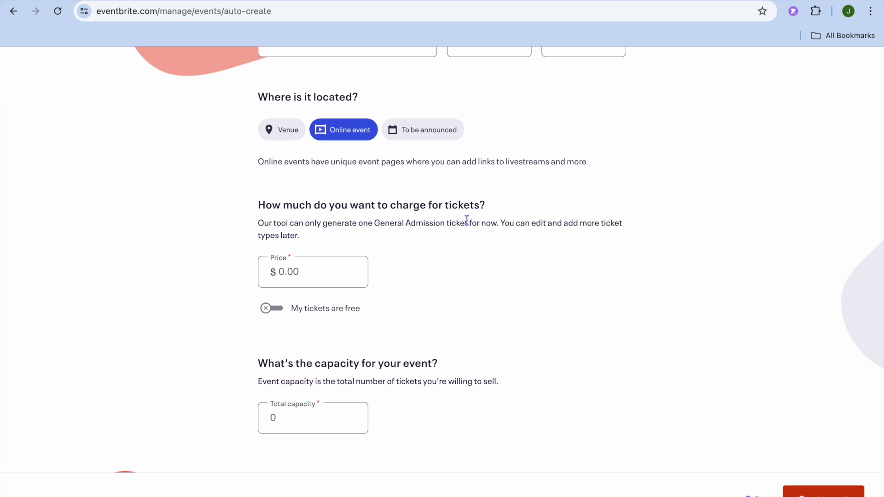
Set the ticket price to $10 and total capacity to 20, then create the event.
{"action": "left_click", "coordinate": [282, 273]}
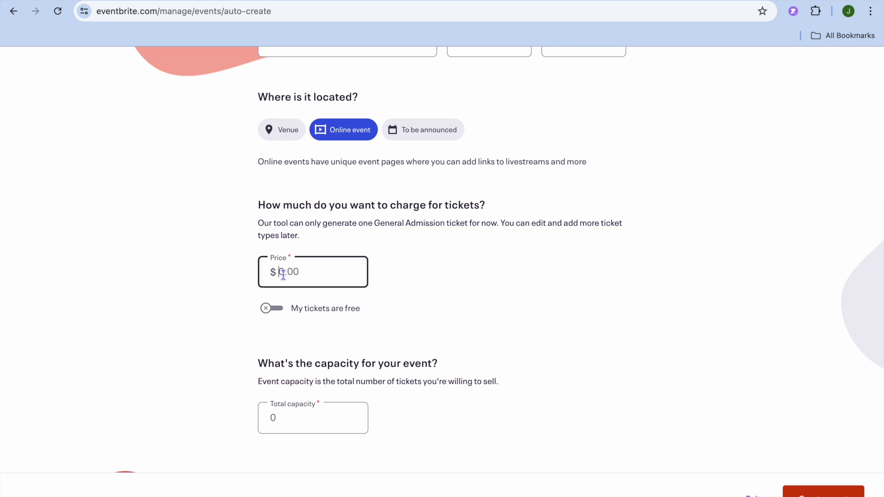
{"action": "type", "text": "10"}
{"action": "left_click", "coordinate": [279, 414]}
{"action": "type", "text": "20"}
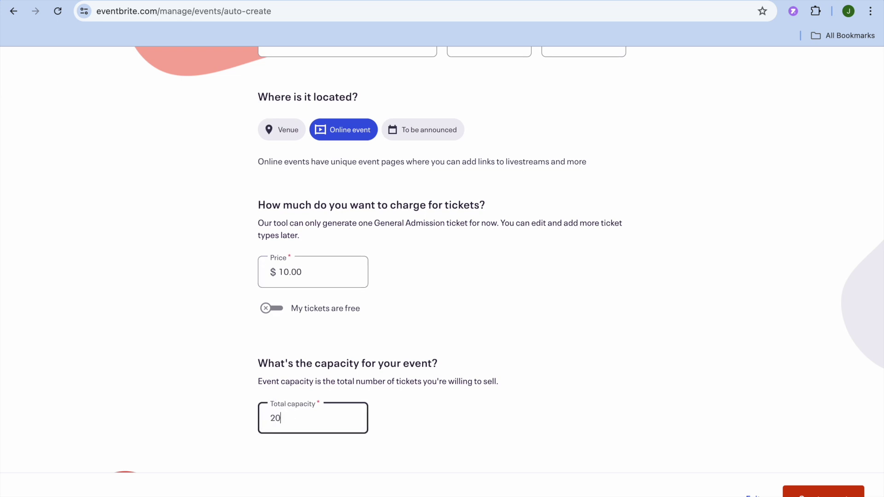
{"action": "left_click", "coordinate": [448, 466]}
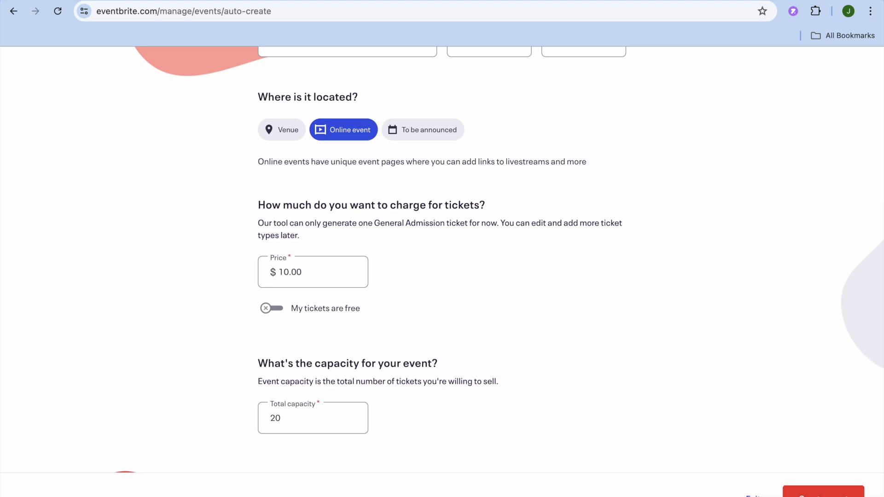
{"action": "left_click", "coordinate": [818, 493]}
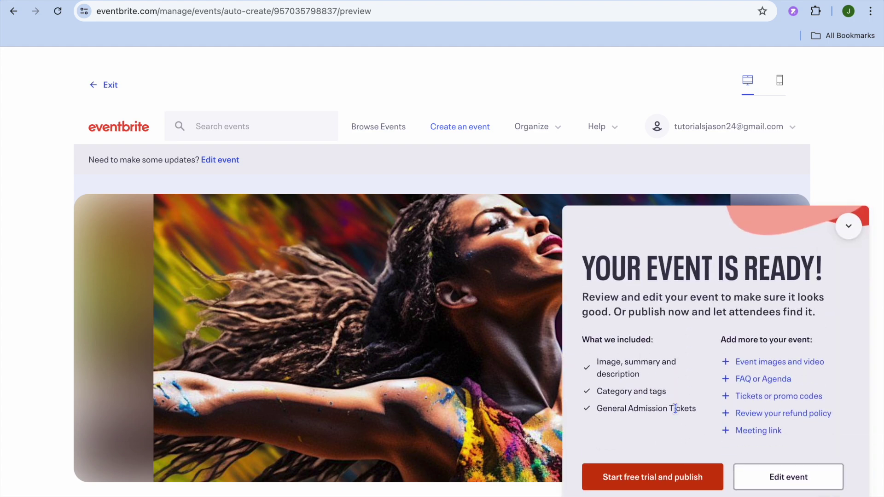
Start the free trial and publish the test concert.
{"action": "left_click", "coordinate": [669, 484]}
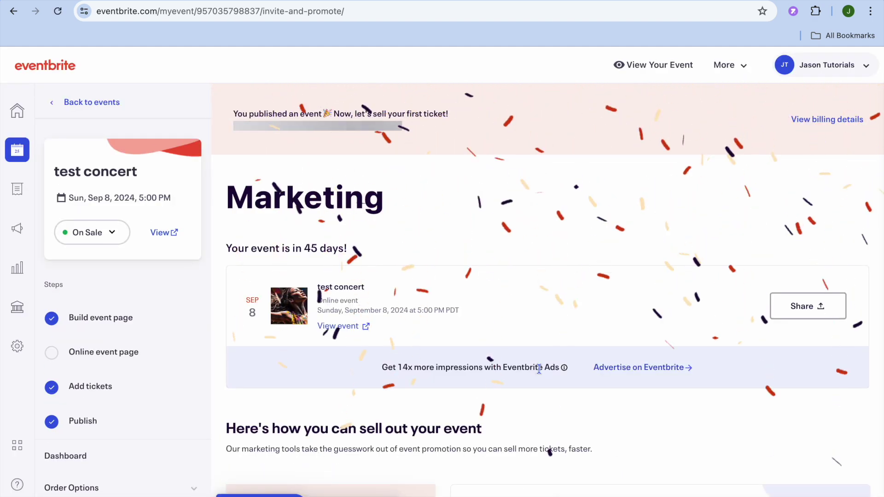
Review the Marketing page, then open the test concert's public listing page.
{"action": "scroll", "coordinate": [539, 368], "scroll_direction": "down", "scroll_amount": 3}
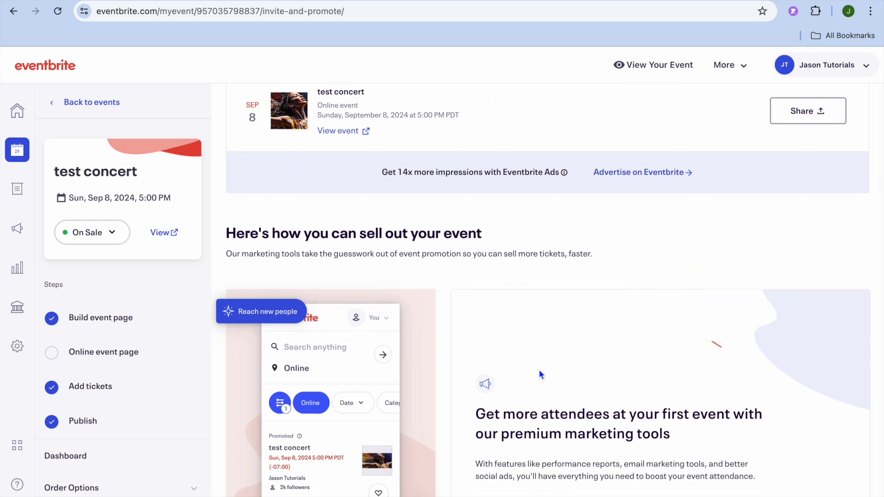
{"action": "scroll", "coordinate": [539, 369], "scroll_direction": "down", "scroll_amount": 2}
{"action": "scroll", "coordinate": [538, 369], "scroll_direction": "down", "scroll_amount": 6}
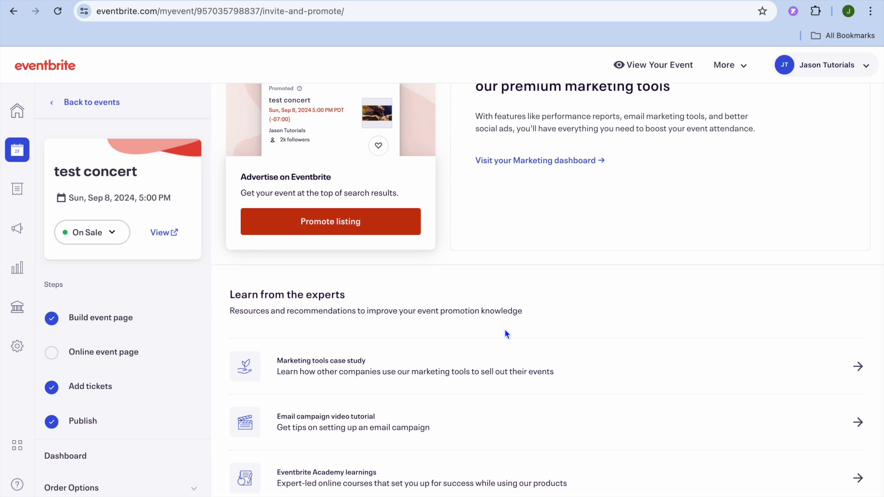
{"action": "scroll", "coordinate": [504, 334], "scroll_direction": "up", "scroll_amount": 7}
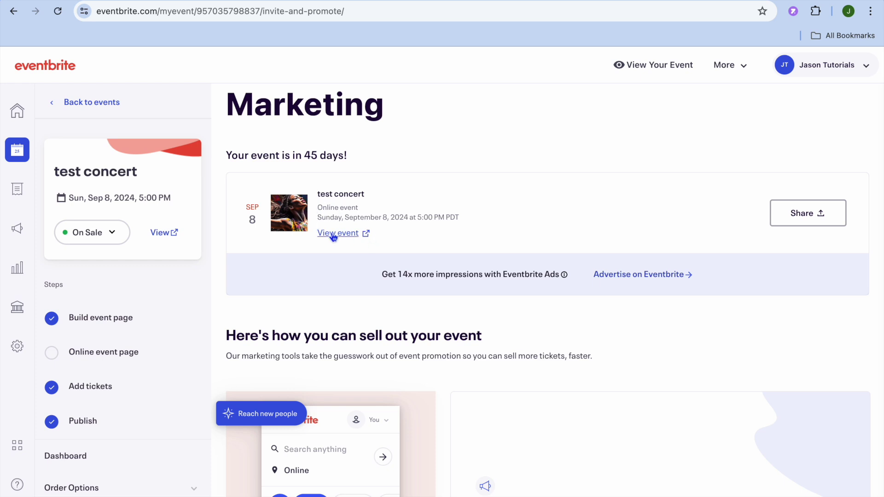
{"action": "left_click", "coordinate": [365, 237]}
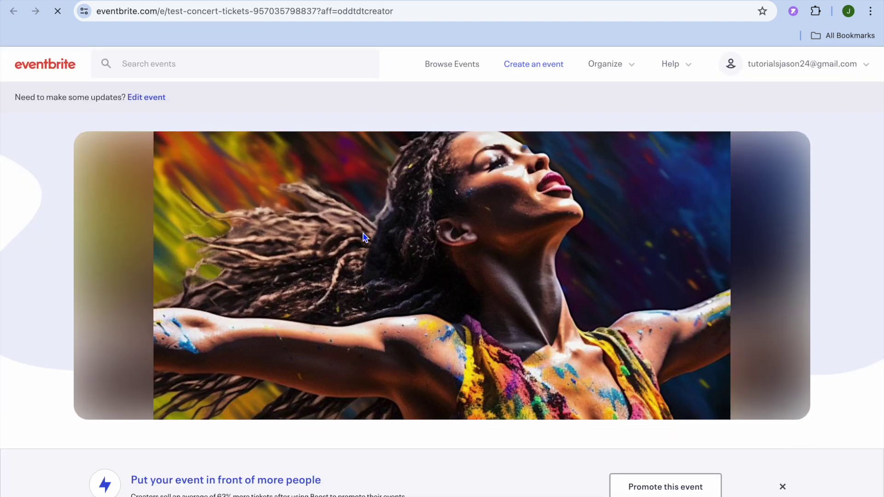
Review the public test concert page with $10.00 General Admission, then open it for editing.
{"action": "scroll", "coordinate": [364, 237], "scroll_direction": "down", "scroll_amount": 10}
{"action": "scroll", "coordinate": [364, 237], "scroll_direction": "down", "scroll_amount": 15}
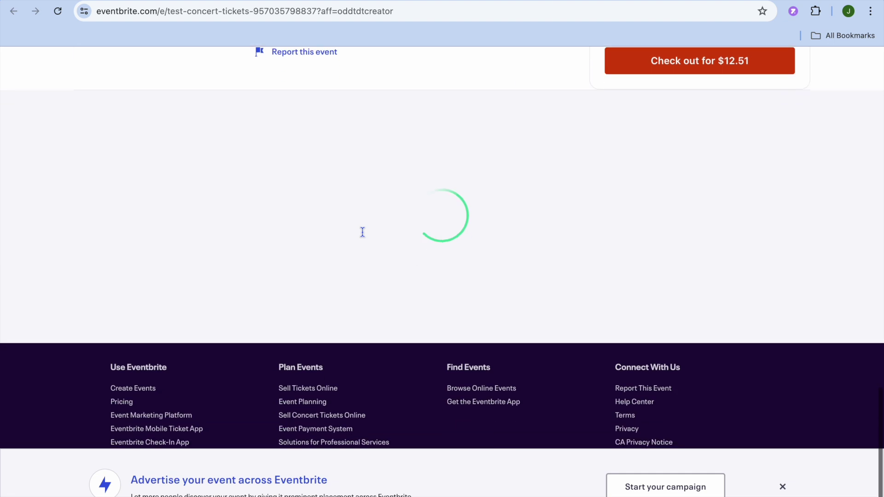
{"action": "scroll", "coordinate": [363, 233], "scroll_direction": "up", "scroll_amount": 15}
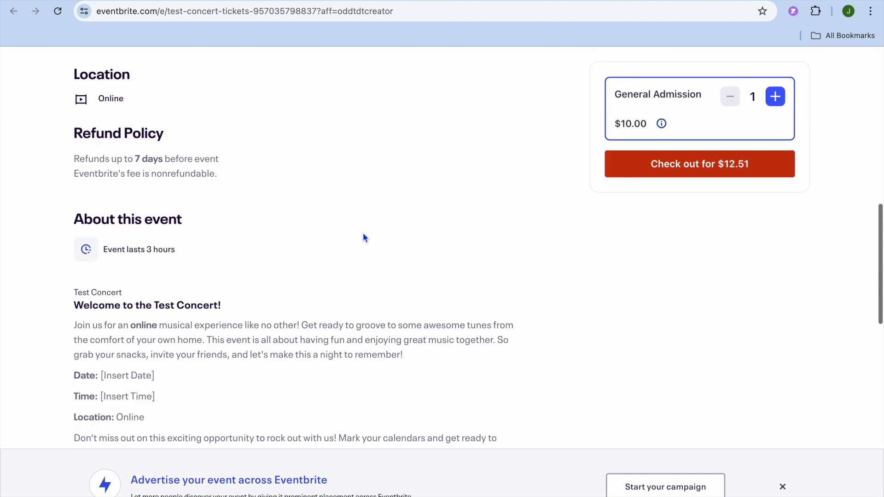
{"action": "scroll", "coordinate": [364, 236], "scroll_direction": "up", "scroll_amount": 5}
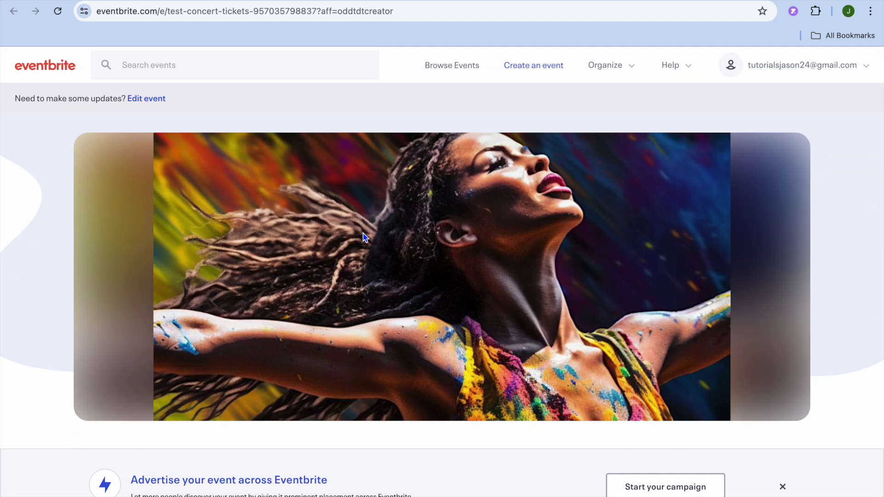
{"action": "scroll", "coordinate": [364, 237], "scroll_direction": "down", "scroll_amount": 5}
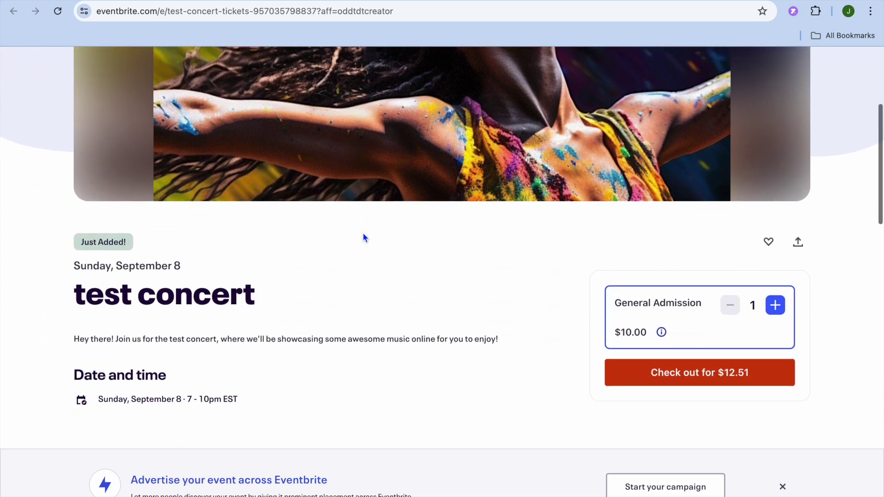
{"action": "scroll", "coordinate": [364, 237], "scroll_direction": "up", "scroll_amount": 5}
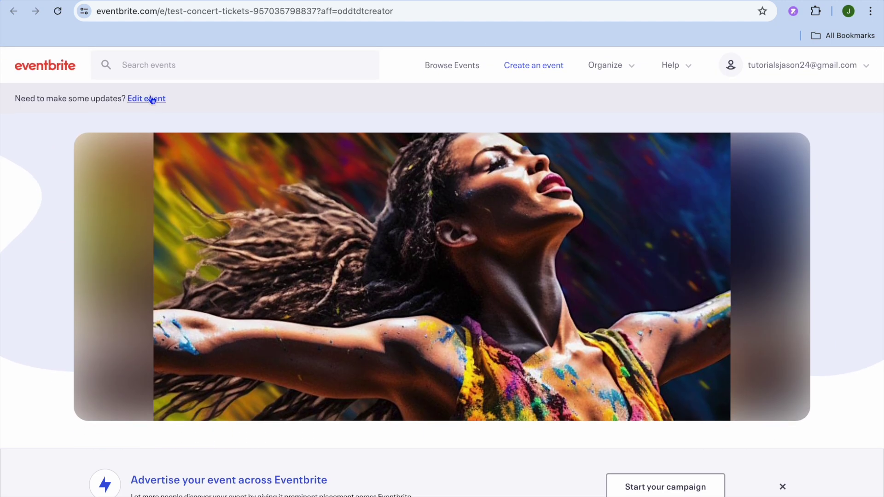
{"action": "left_click", "coordinate": [150, 100]}
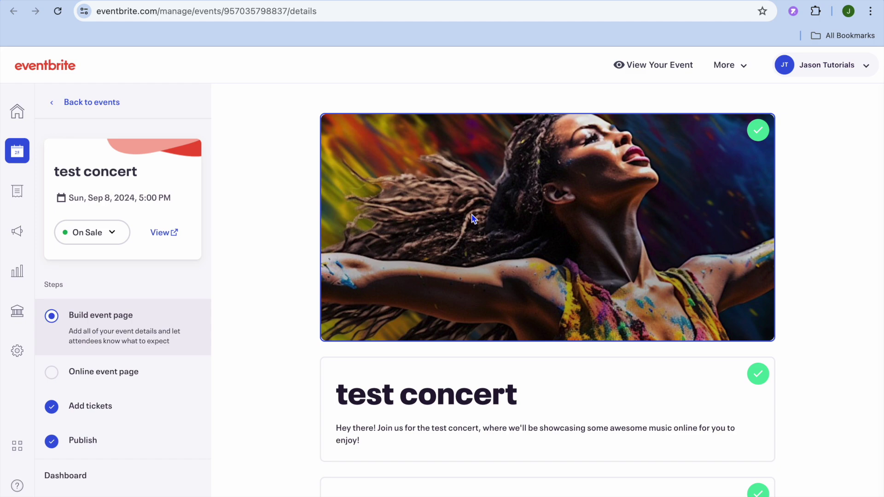
Open the test concert images editor on the Build event page.
{"action": "scroll", "coordinate": [473, 218], "scroll_direction": "down", "scroll_amount": 8}
{"action": "scroll", "coordinate": [472, 215], "scroll_direction": "up", "scroll_amount": 5}
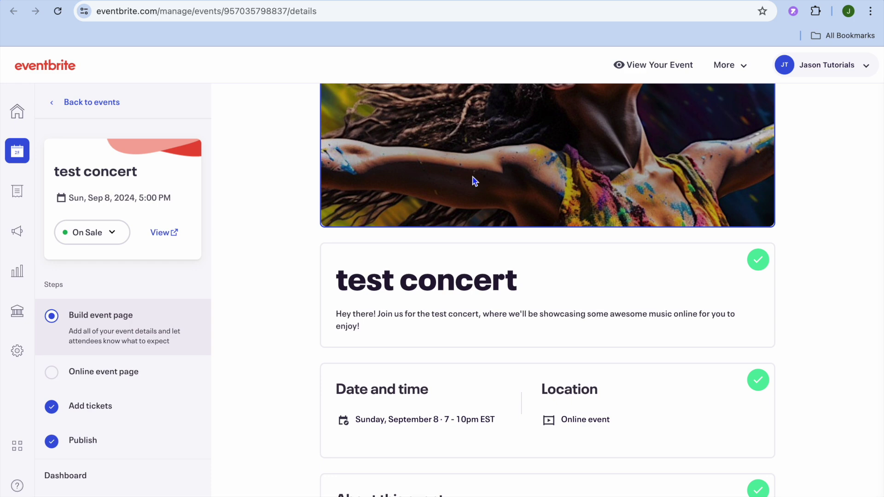
{"action": "left_click", "coordinate": [474, 181]}
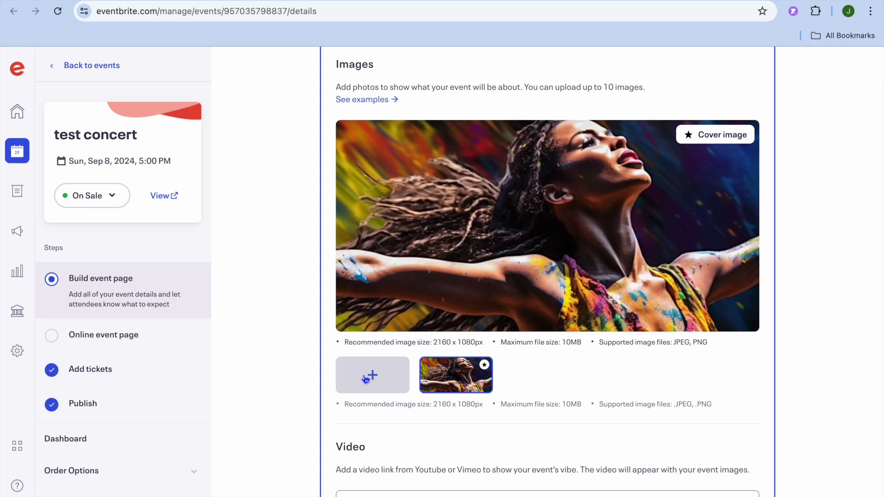
{"action": "scroll", "coordinate": [366, 378], "scroll_direction": "down", "scroll_amount": 6}
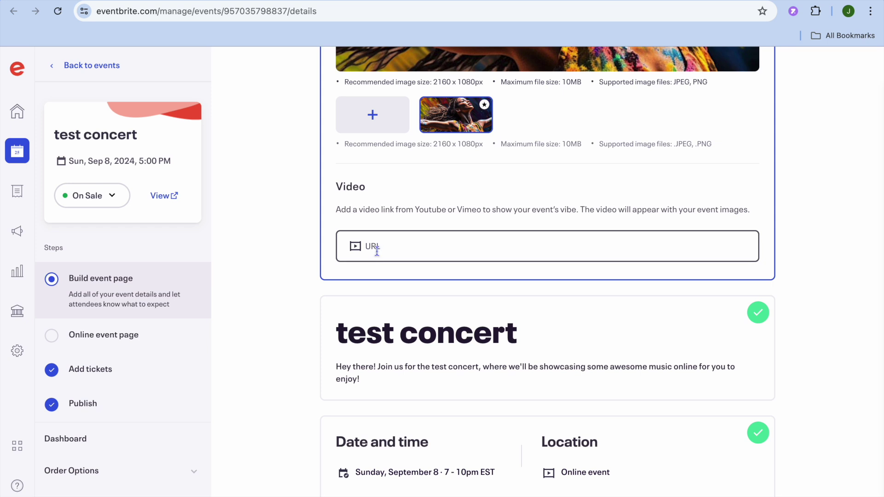
Review the event title and summary, then expand the Date and time details.
{"action": "left_click", "coordinate": [429, 348]}
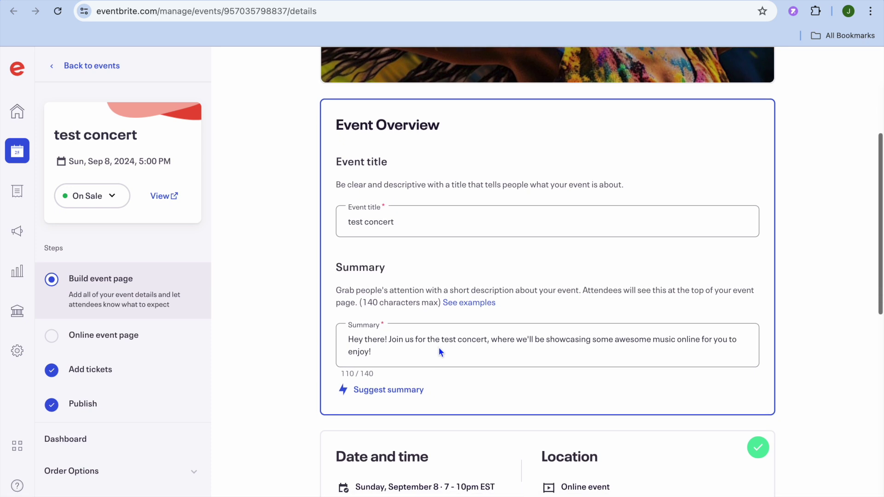
{"action": "left_click", "coordinate": [420, 217]}
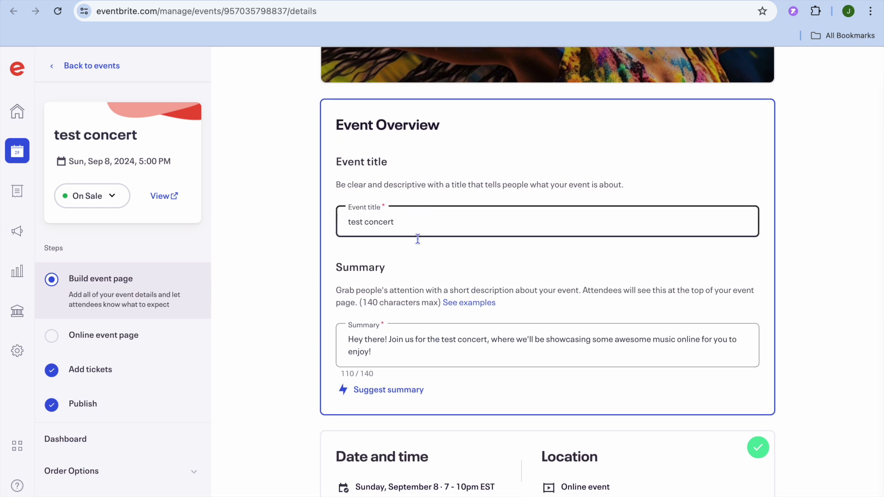
{"action": "left_click", "coordinate": [411, 355]}
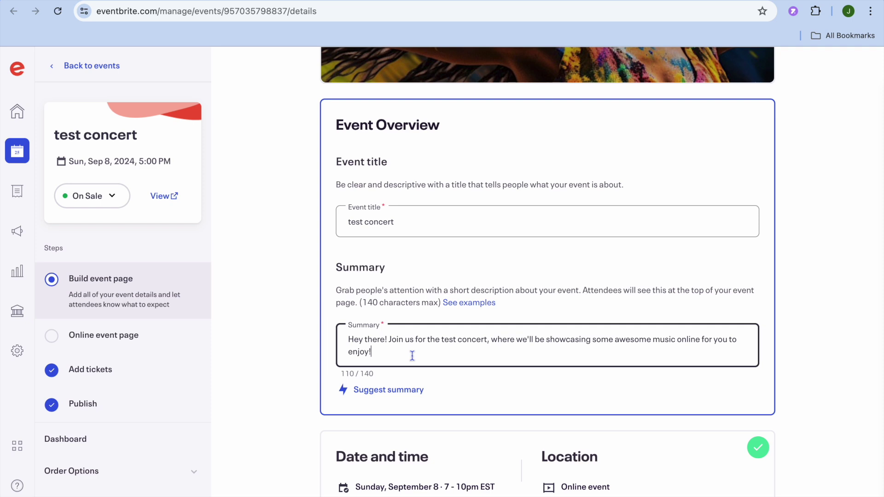
{"action": "scroll", "coordinate": [412, 356], "scroll_direction": "down", "scroll_amount": 2}
{"action": "scroll", "coordinate": [412, 356], "scroll_direction": "down", "scroll_amount": 3}
{"action": "left_click", "coordinate": [404, 321]}
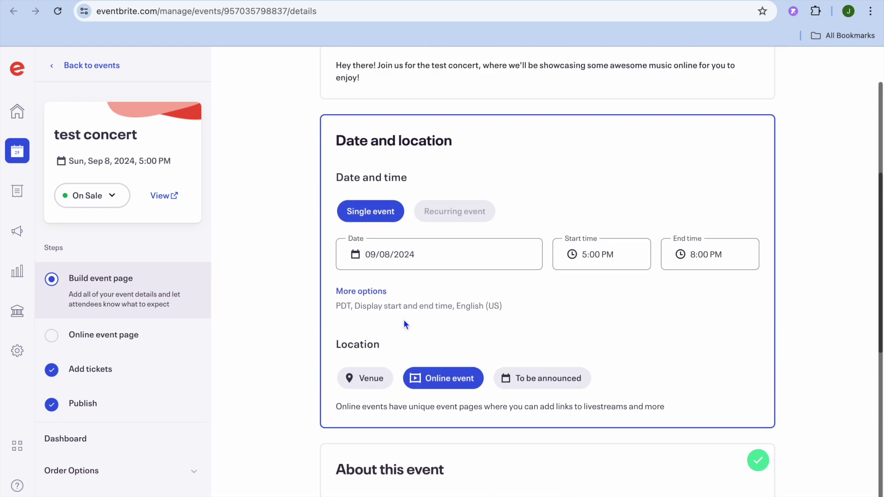
{"action": "scroll", "coordinate": [405, 323], "scroll_direction": "down", "scroll_amount": 8}
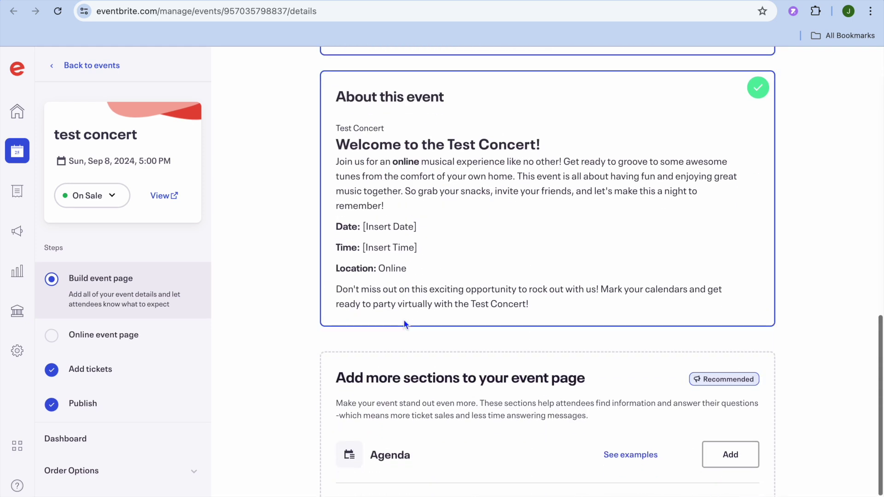
Open the About this event description and view the example FAQ sections.
{"action": "left_click", "coordinate": [458, 288]}
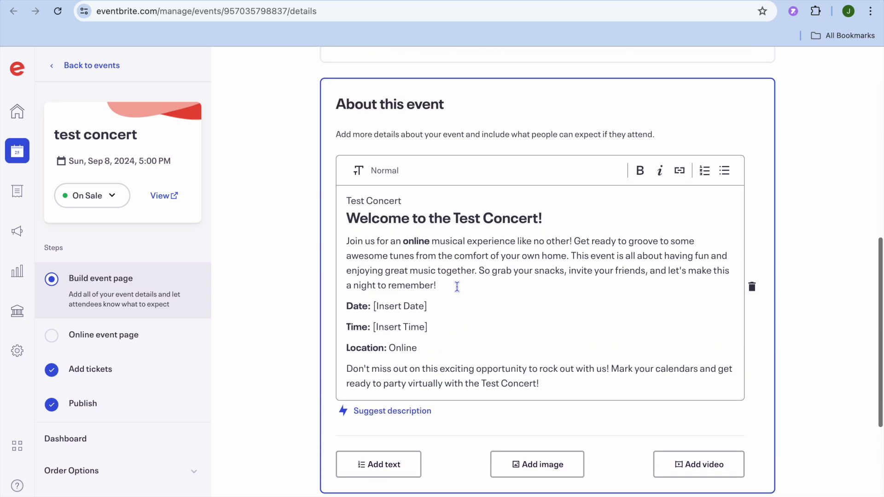
{"action": "scroll", "coordinate": [457, 287], "scroll_direction": "down", "scroll_amount": 3}
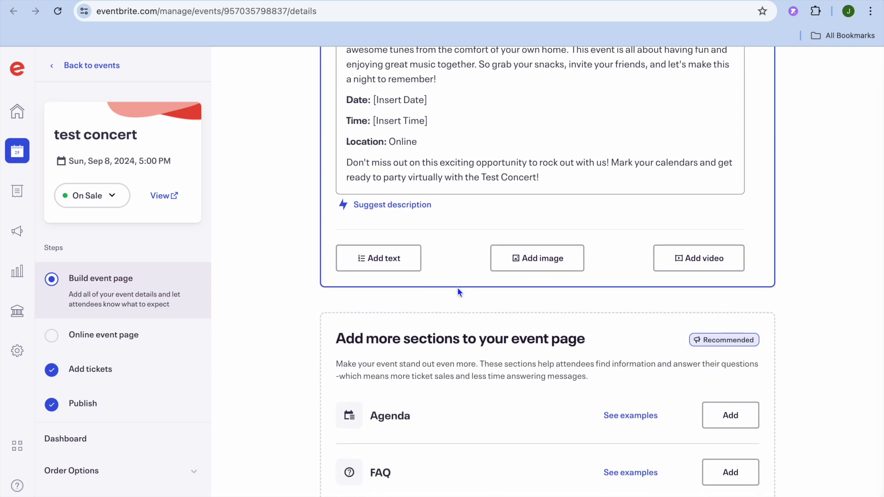
{"action": "scroll", "coordinate": [445, 253], "scroll_direction": "up", "scroll_amount": 2}
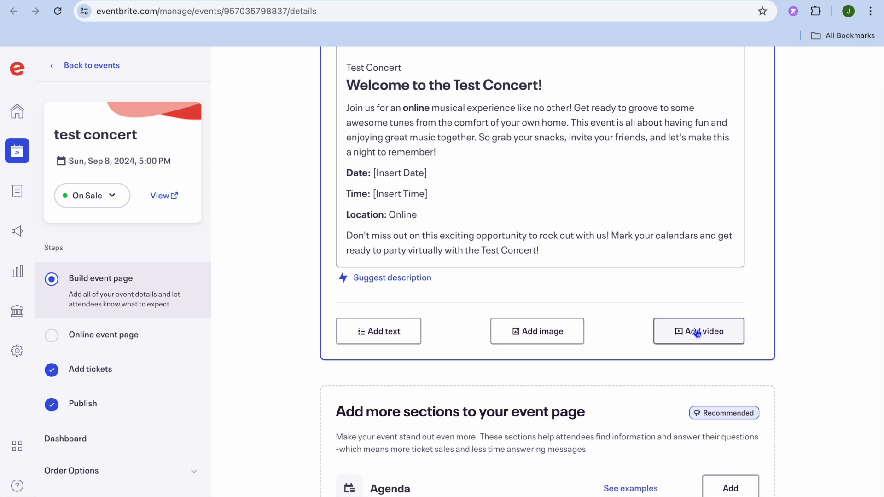
{"action": "scroll", "coordinate": [582, 247], "scroll_direction": "down", "scroll_amount": 1}
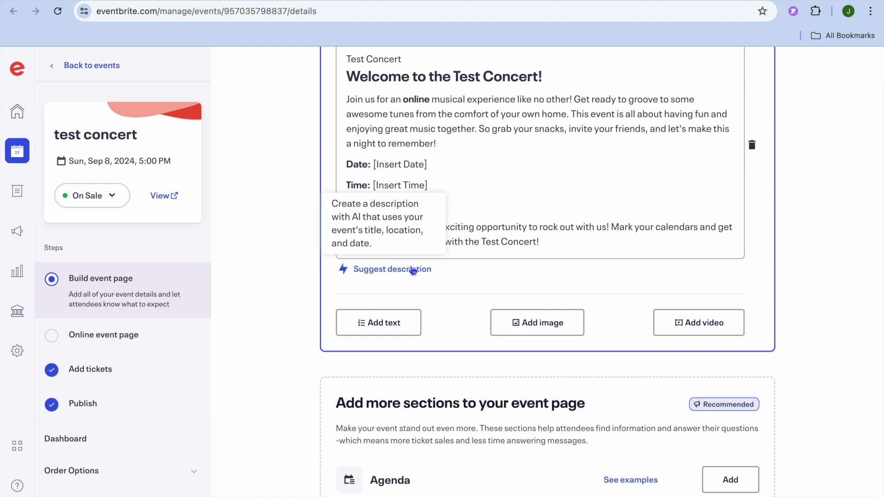
{"action": "scroll", "coordinate": [413, 270], "scroll_direction": "up", "scroll_amount": 2}
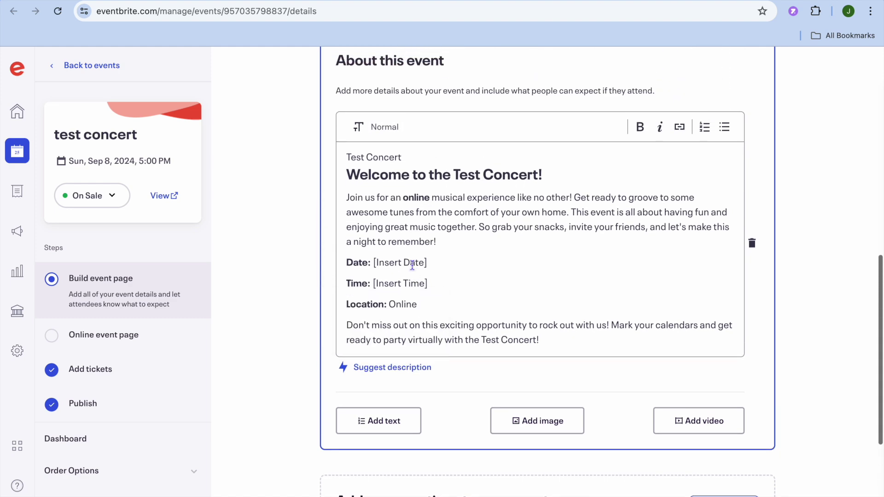
{"action": "scroll", "coordinate": [413, 268], "scroll_direction": "down", "scroll_amount": 4}
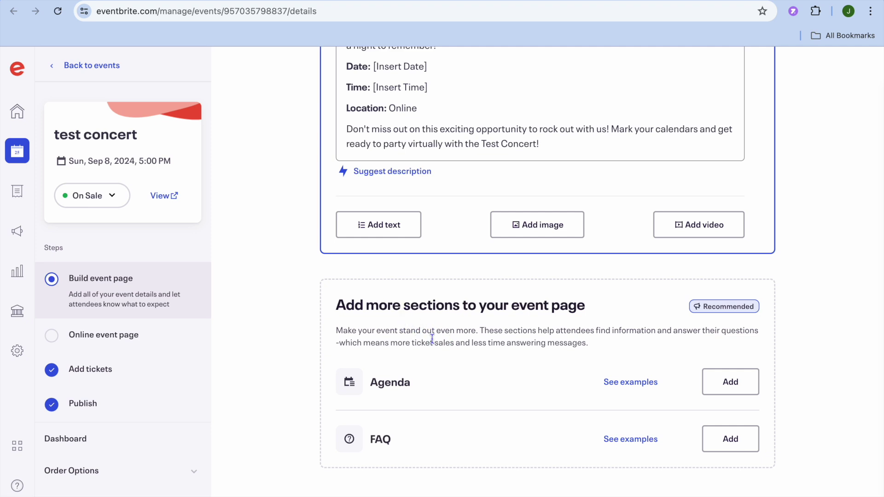
{"action": "left_click", "coordinate": [626, 442]}
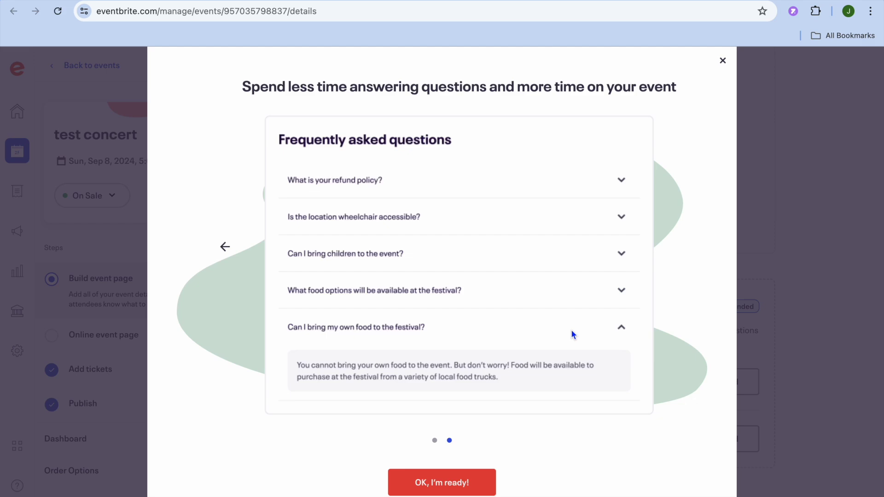
{"action": "left_click", "coordinate": [722, 62]}
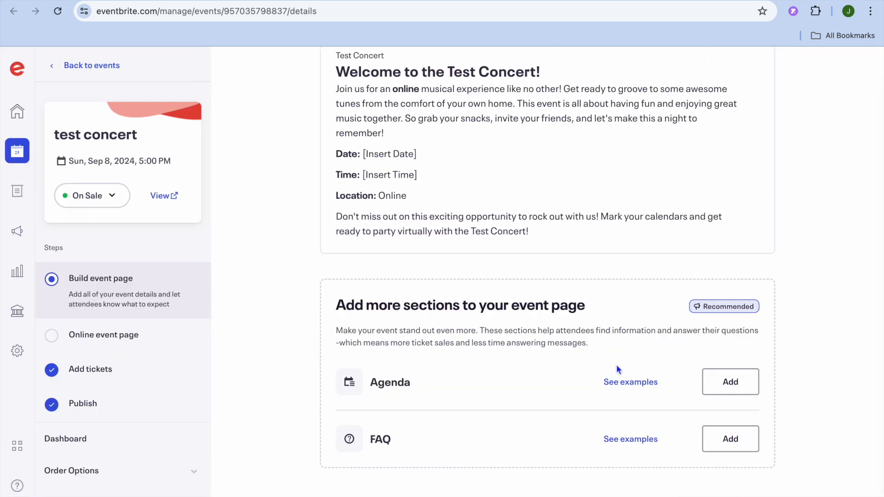
{"action": "left_click", "coordinate": [630, 384]}
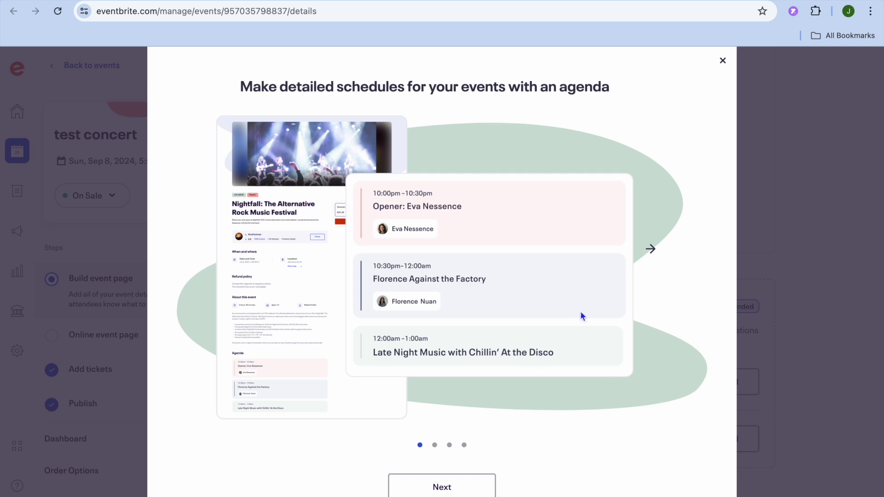
{"action": "left_click", "coordinate": [650, 250]}
{"action": "left_click", "coordinate": [722, 61]}
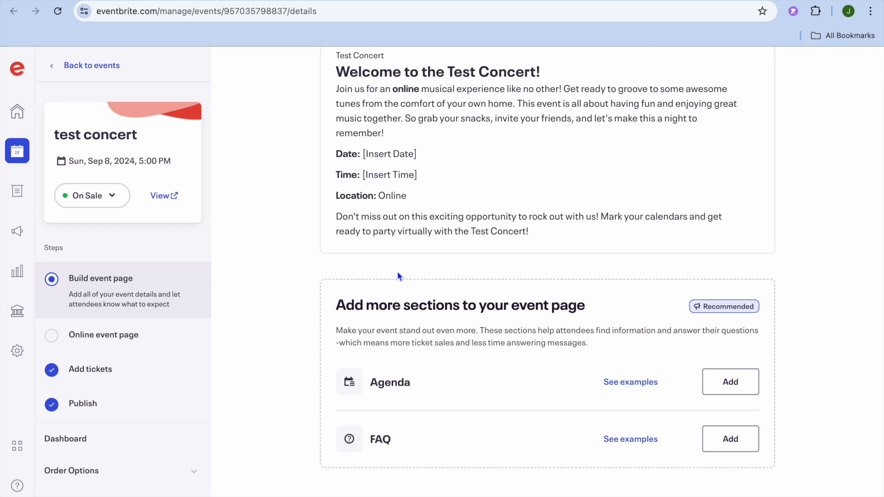
{"action": "scroll", "coordinate": [309, 295], "scroll_direction": "up", "scroll_amount": 15}
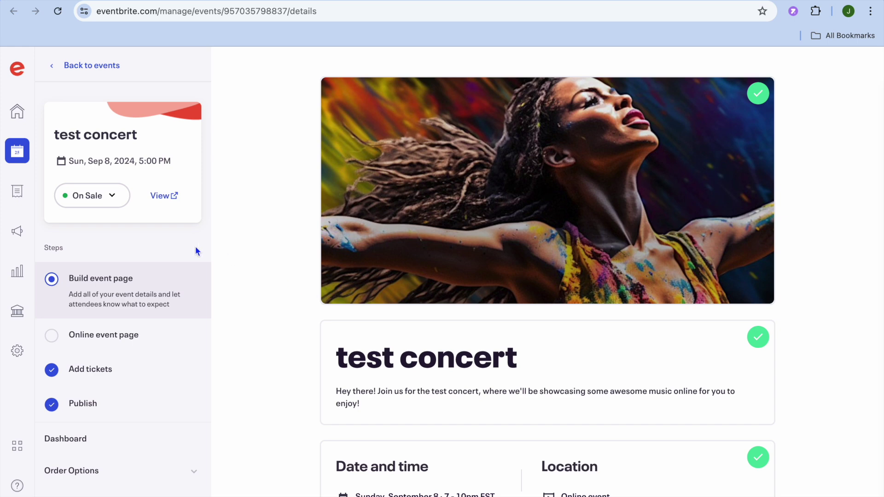
Switch to the Online event page step for test concert.
{"action": "left_click", "coordinate": [98, 332]}
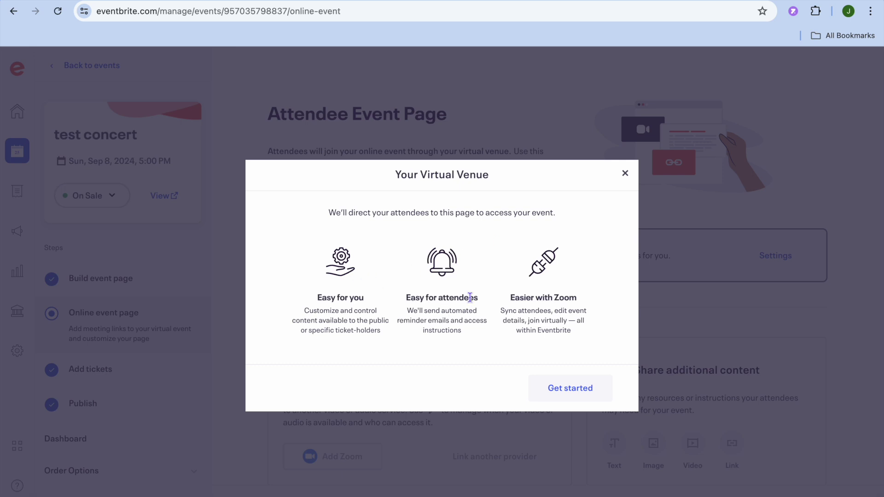
Dismiss the Your Virtual Venue intro and open the Attendee Event Page settings.
{"action": "left_click", "coordinate": [571, 388]}
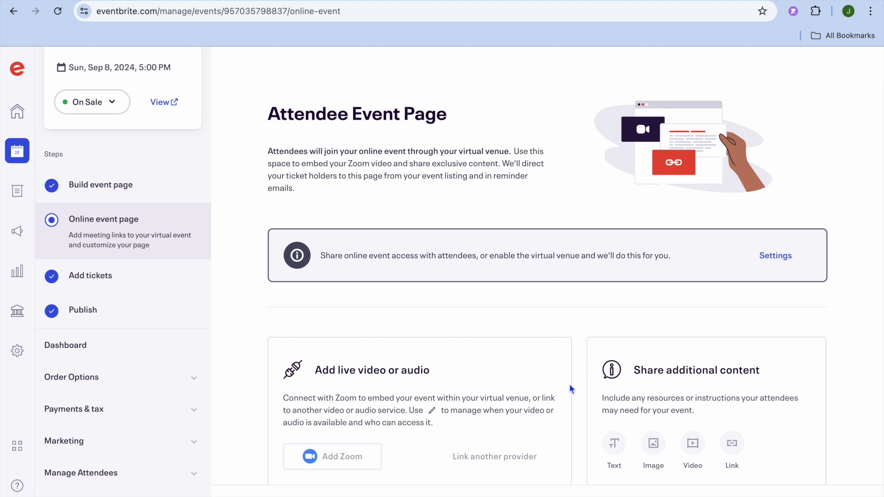
{"action": "scroll", "coordinate": [569, 383], "scroll_direction": "down", "scroll_amount": 2}
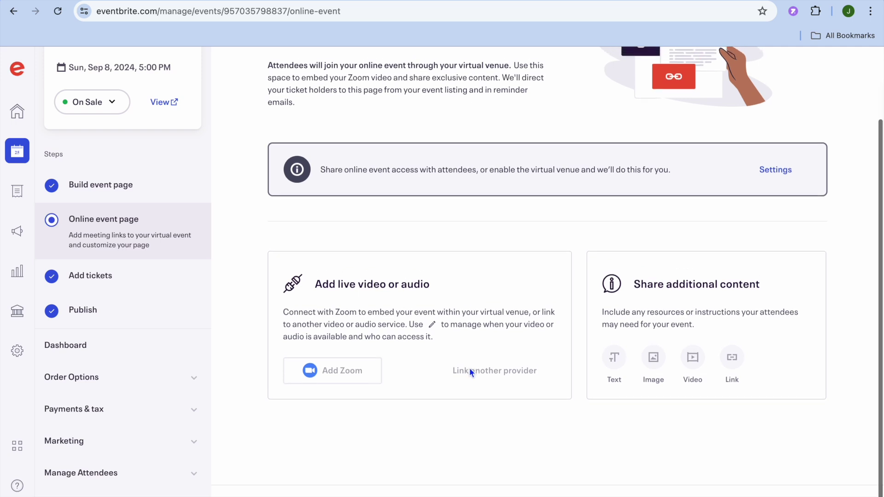
{"action": "scroll", "coordinate": [469, 372], "scroll_direction": "up", "scroll_amount": 2}
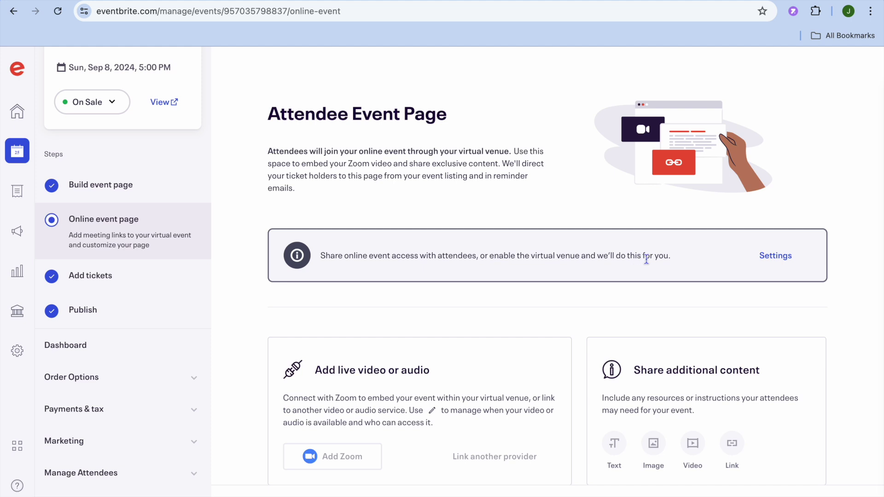
{"action": "left_click", "coordinate": [777, 258]}
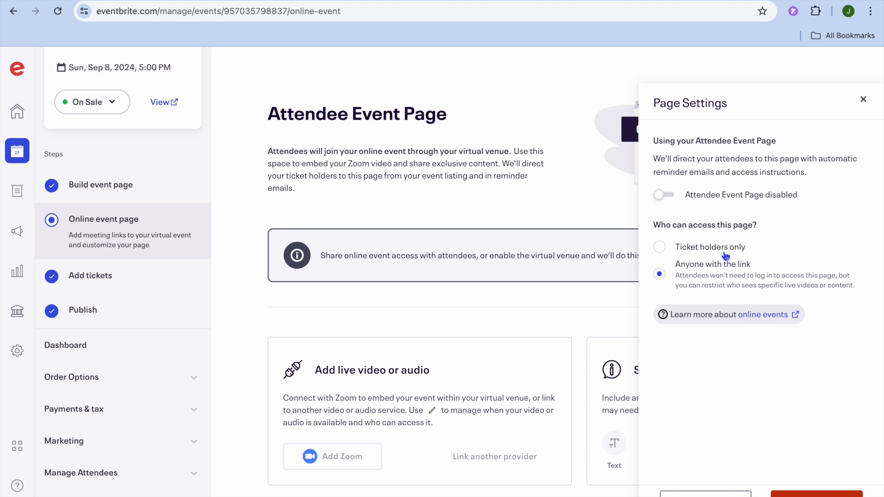
Restrict Attendee Event Page access to ticket holders only and save it.
{"action": "left_click", "coordinate": [661, 247]}
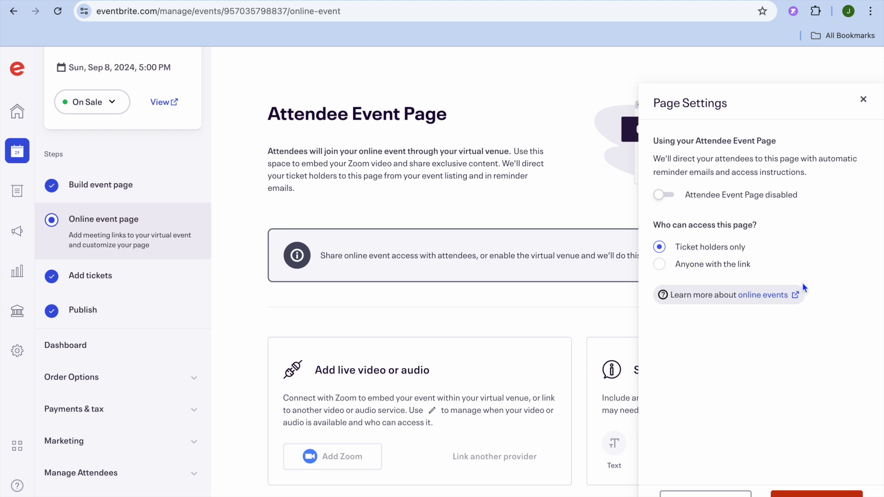
{"action": "left_click", "coordinate": [816, 494]}
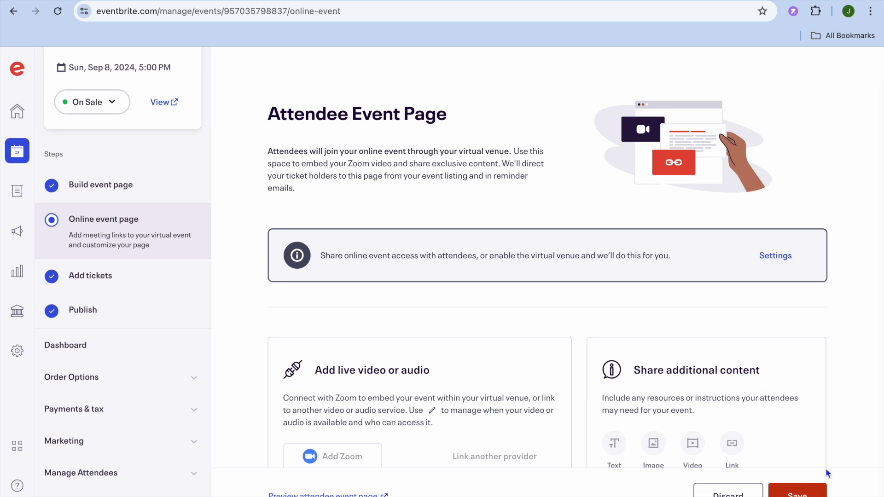
{"action": "left_click", "coordinate": [796, 495]}
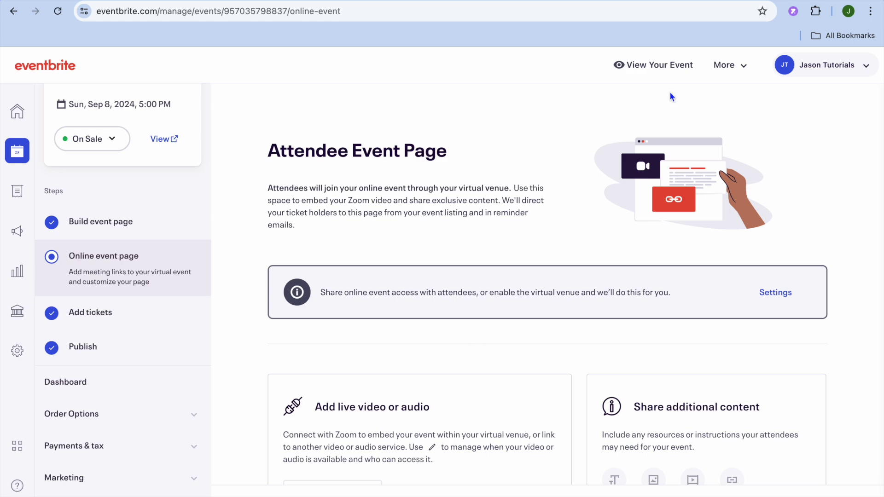
{"action": "scroll", "coordinate": [670, 96], "scroll_direction": "down", "scroll_amount": 2}
{"action": "scroll", "coordinate": [670, 96], "scroll_direction": "up", "scroll_amount": 2}
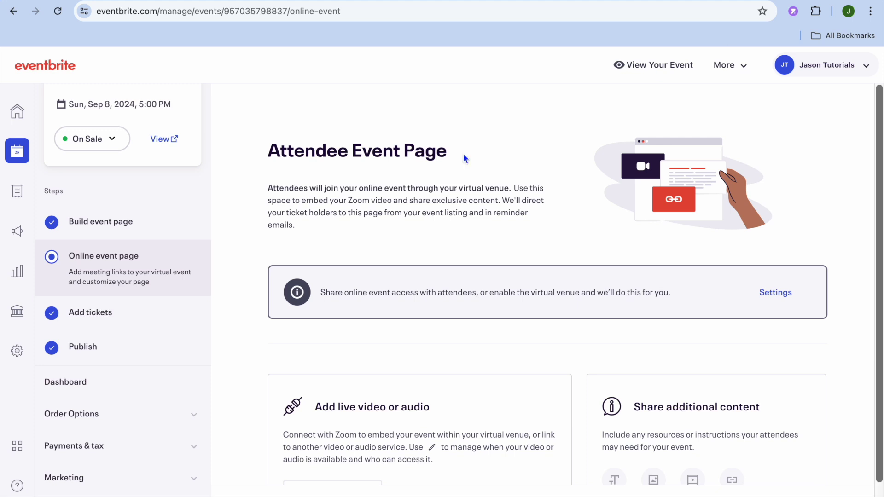
{"action": "scroll", "coordinate": [166, 336], "scroll_direction": "down", "scroll_amount": 1}
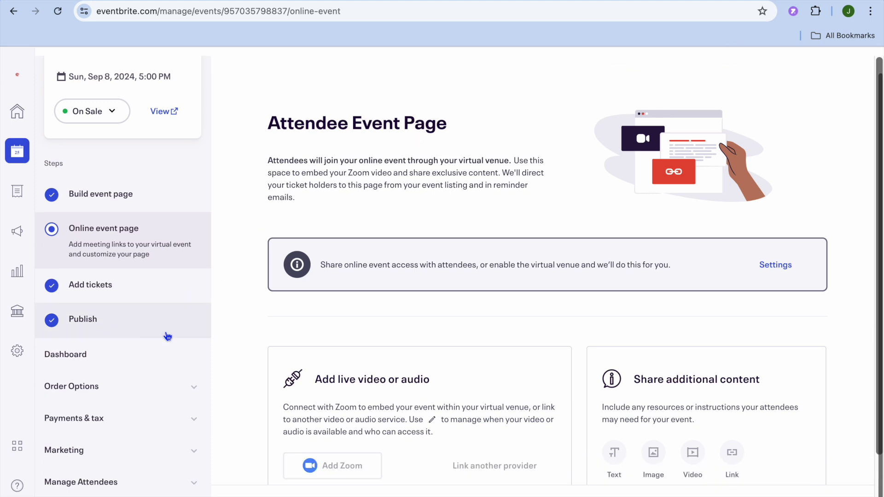
Check the Order Form settings, dismiss the payouts-on-hold notice, and open Waitlist settings.
{"action": "left_click", "coordinate": [141, 382]}
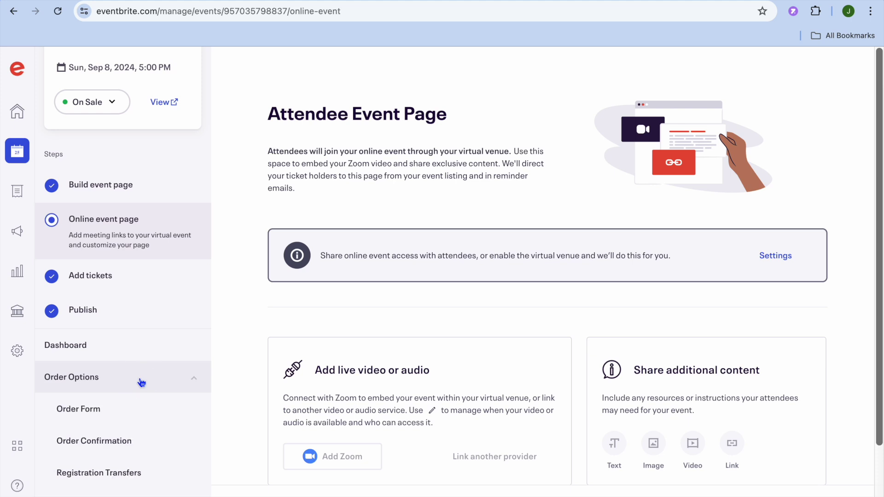
{"action": "scroll", "coordinate": [141, 382], "scroll_direction": "down", "scroll_amount": 3}
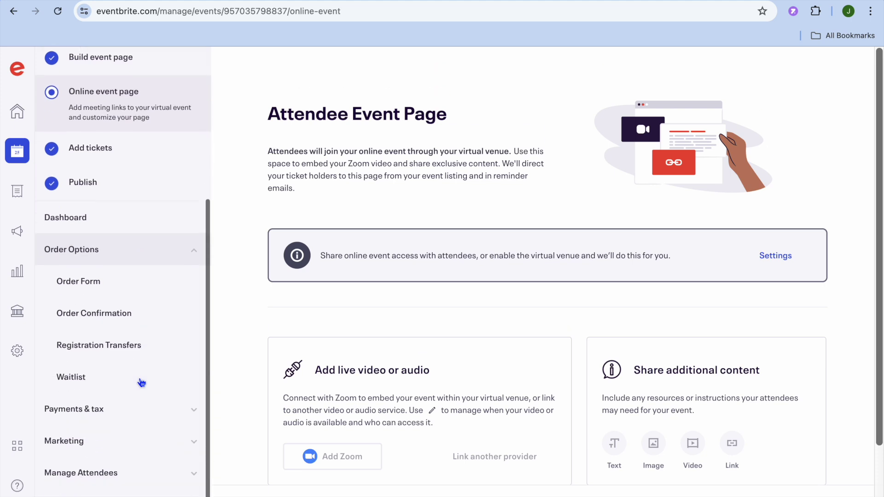
{"action": "left_click", "coordinate": [107, 286]}
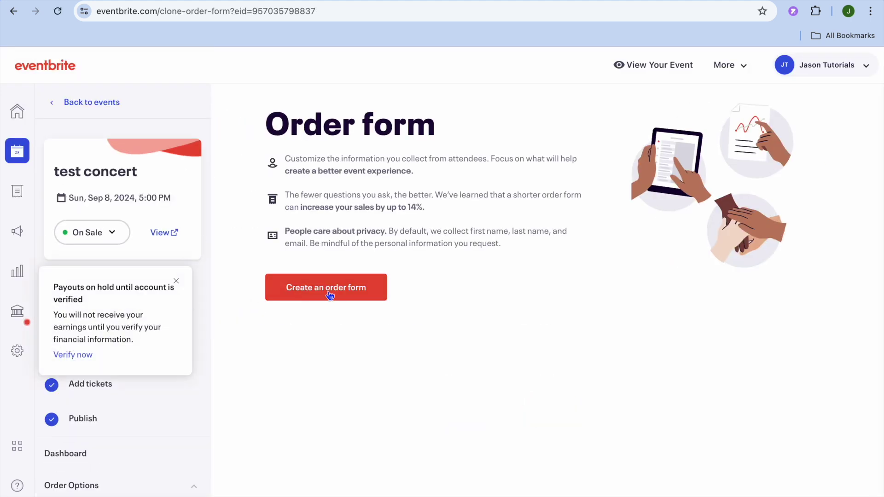
{"action": "scroll", "coordinate": [161, 414], "scroll_direction": "down", "scroll_amount": 5}
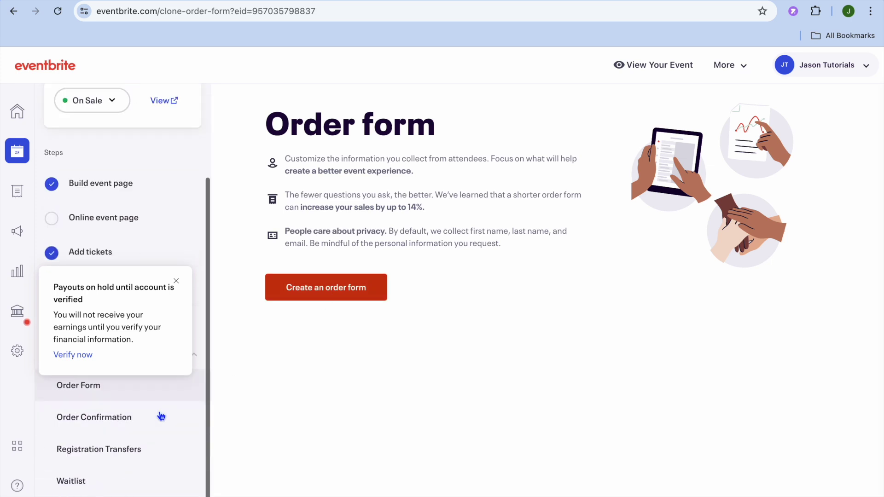
{"action": "left_click", "coordinate": [176, 281]}
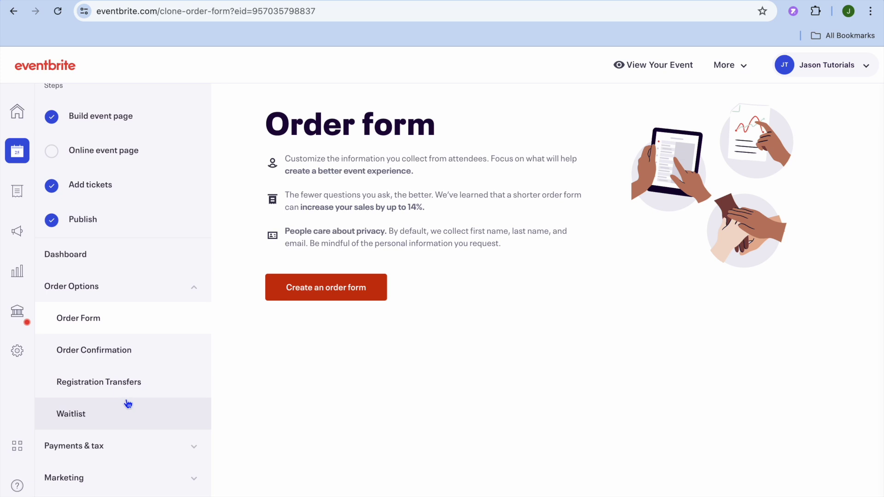
{"action": "left_click", "coordinate": [109, 415]}
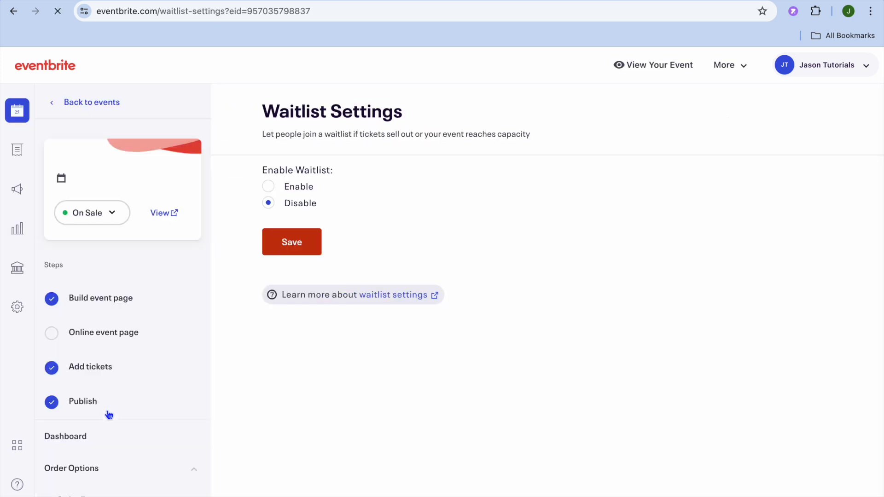
Enable the waitlist for test concert, triggered at full capacity with unlimited size, and save.
{"action": "scroll", "coordinate": [108, 415], "scroll_direction": "down", "scroll_amount": 3}
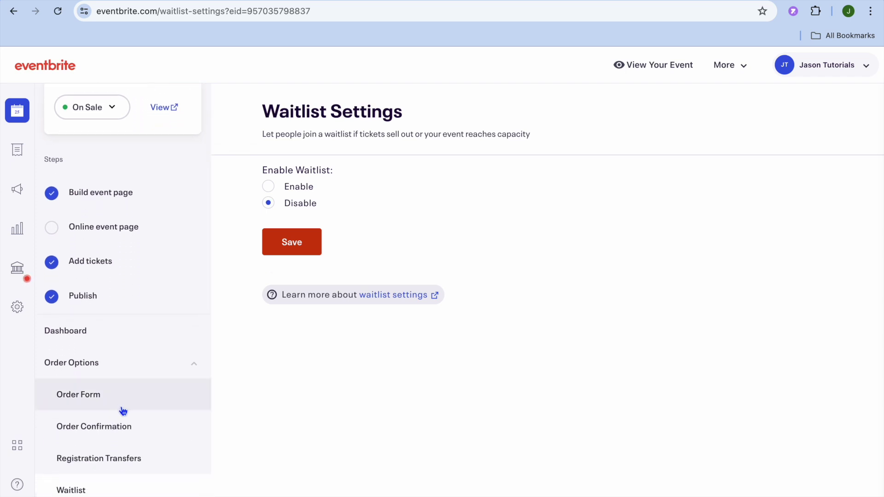
{"action": "scroll", "coordinate": [120, 410], "scroll_direction": "down", "scroll_amount": 2}
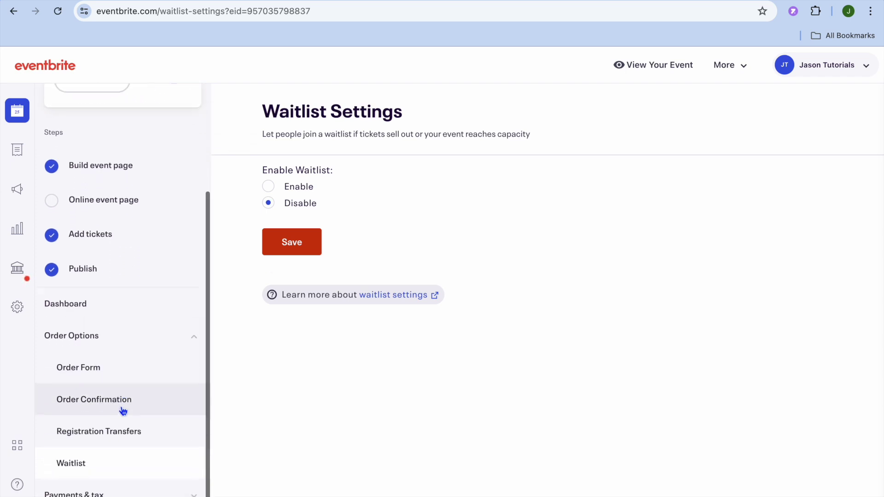
{"action": "left_click", "coordinate": [278, 185]}
{"action": "scroll", "coordinate": [287, 318], "scroll_direction": "down", "scroll_amount": 3}
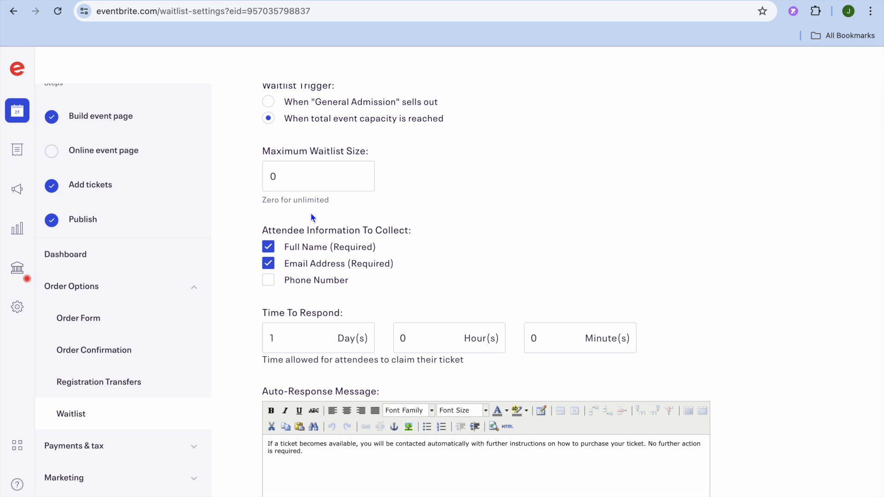
{"action": "scroll", "coordinate": [310, 211], "scroll_direction": "down", "scroll_amount": 5}
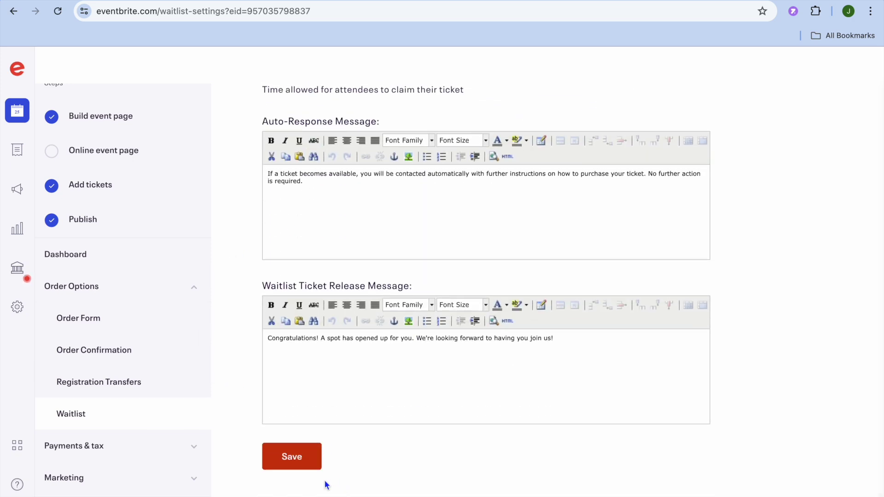
{"action": "left_click", "coordinate": [290, 463]}
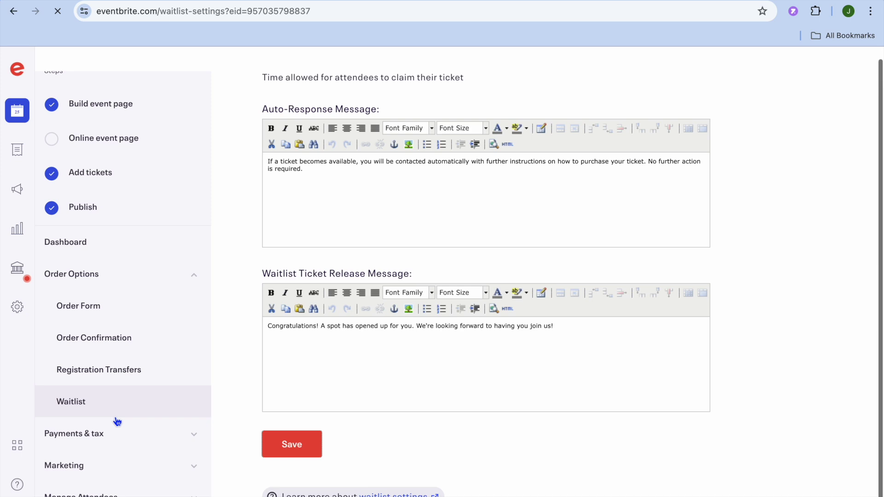
{"action": "scroll", "coordinate": [101, 472], "scroll_direction": "down", "scroll_amount": 5}
{"action": "left_click", "coordinate": [112, 453]}
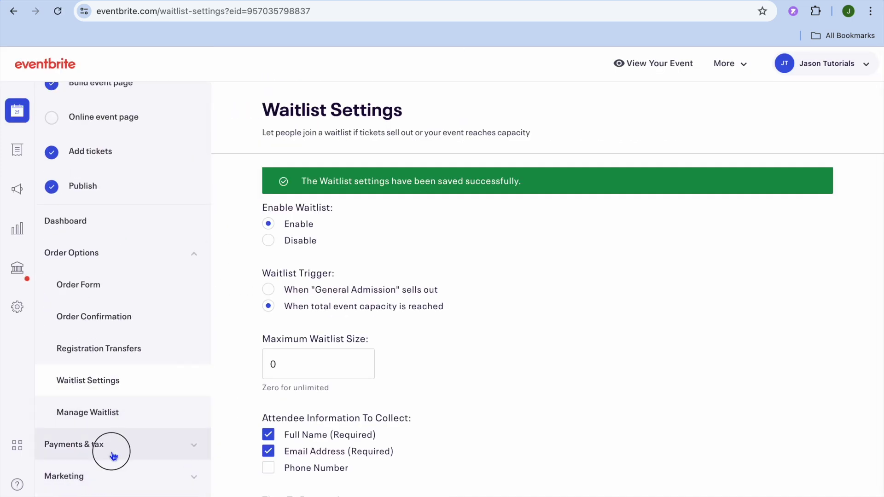
Open Payment options under Payments & tax and go to the payout method settings.
{"action": "scroll", "coordinate": [112, 454], "scroll_direction": "down", "scroll_amount": 3}
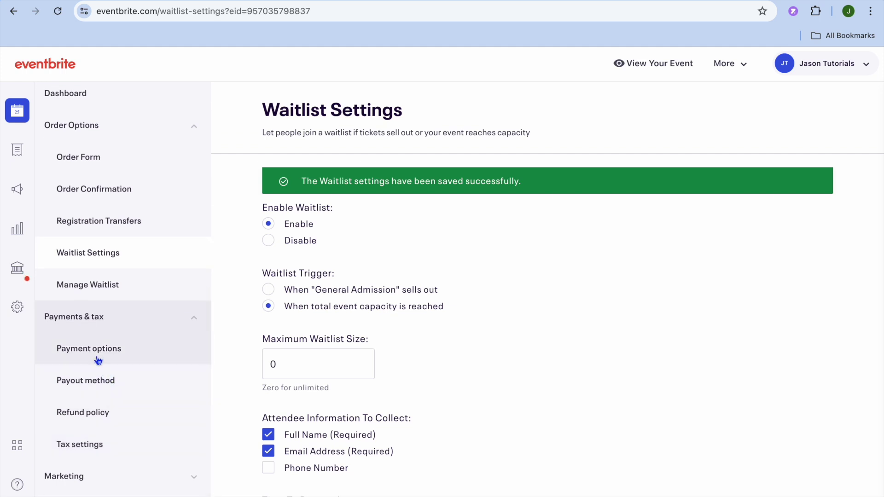
{"action": "left_click", "coordinate": [80, 355]}
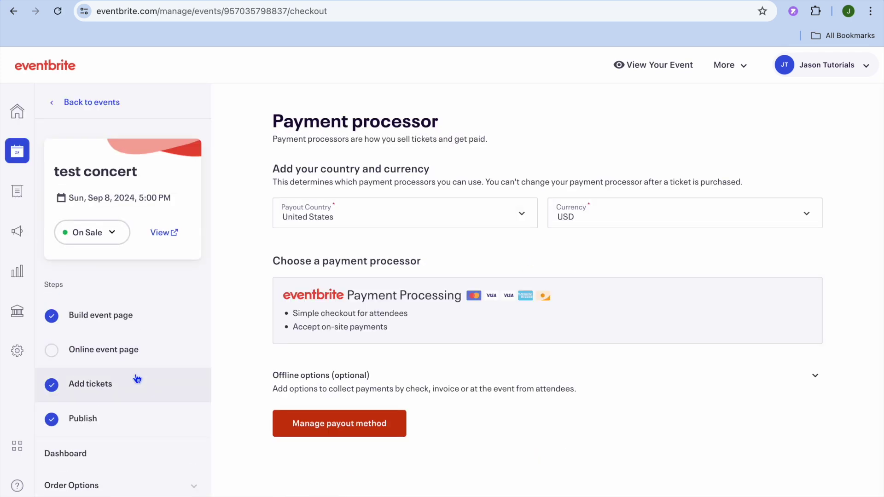
{"action": "scroll", "coordinate": [137, 378], "scroll_direction": "down", "scroll_amount": 4}
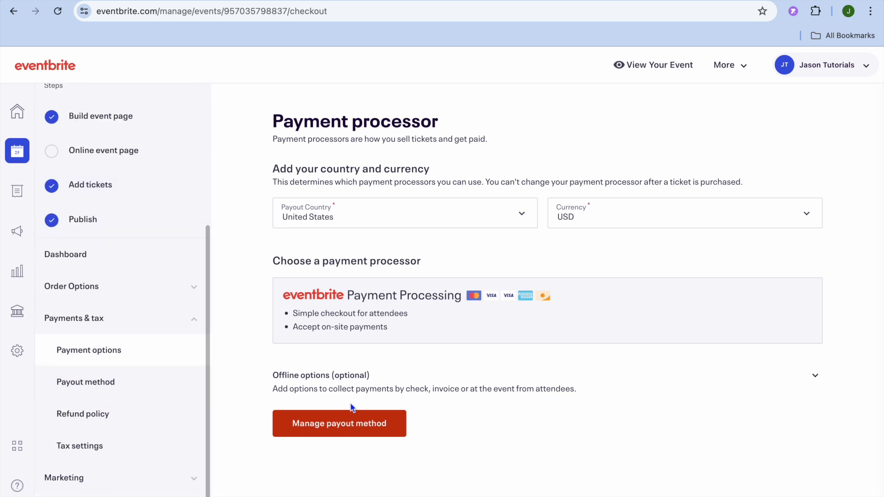
{"action": "left_click", "coordinate": [306, 424]}
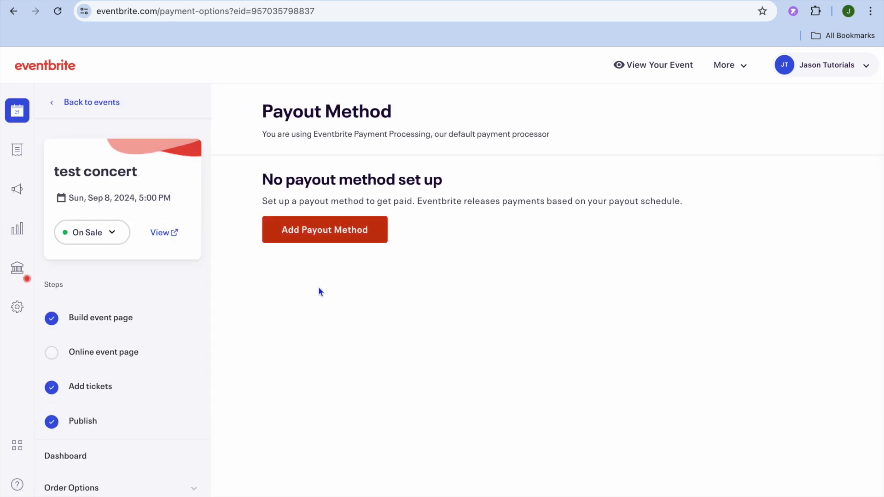
{"action": "left_click", "coordinate": [311, 229]}
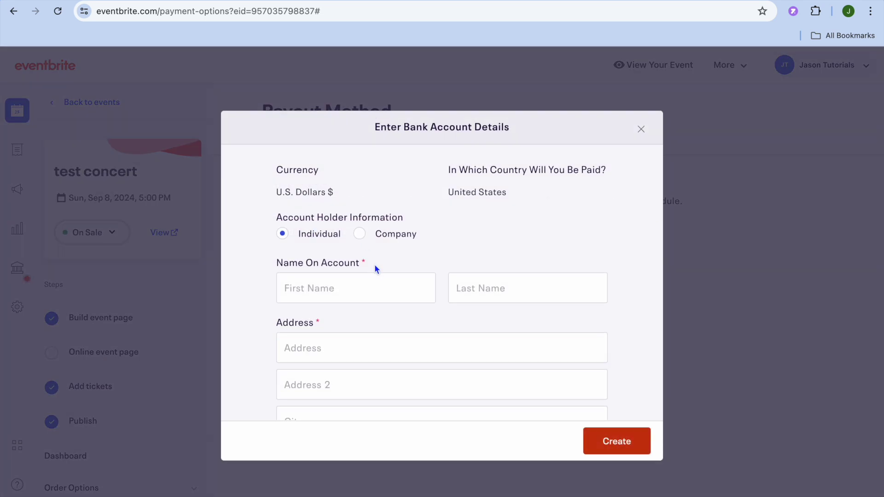
{"action": "scroll", "coordinate": [374, 267], "scroll_direction": "down", "scroll_amount": 10}
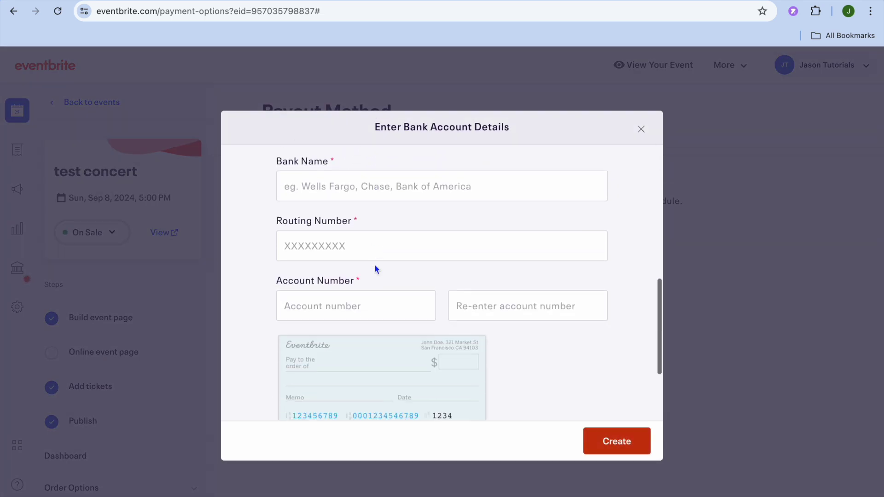
{"action": "left_click", "coordinate": [640, 129]}
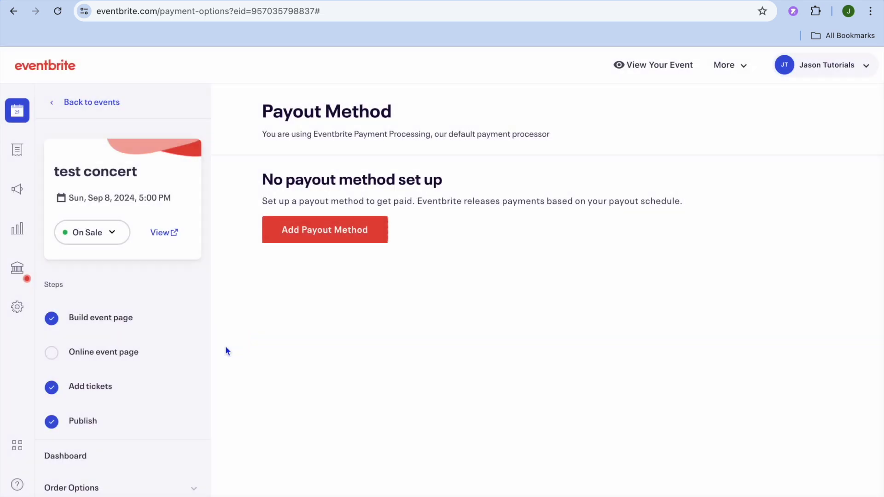
{"action": "scroll", "coordinate": [139, 400], "scroll_direction": "down", "scroll_amount": 5}
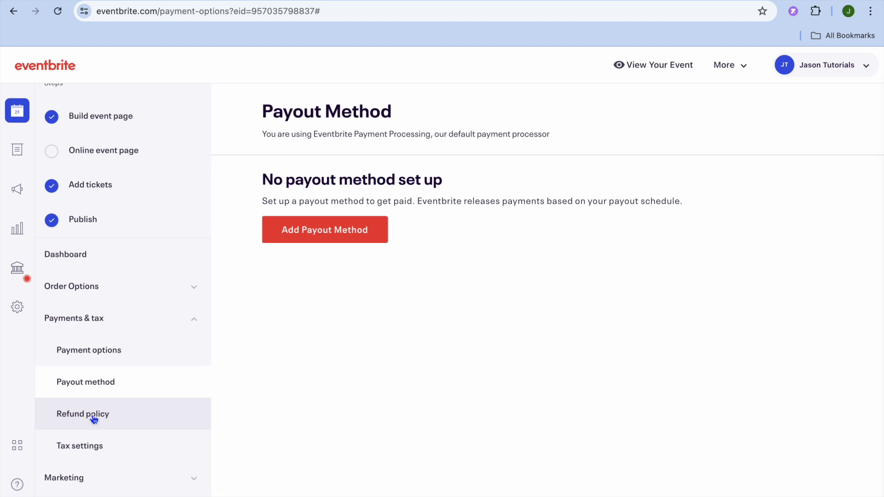
{"action": "scroll", "coordinate": [93, 419], "scroll_direction": "up", "scroll_amount": 5}
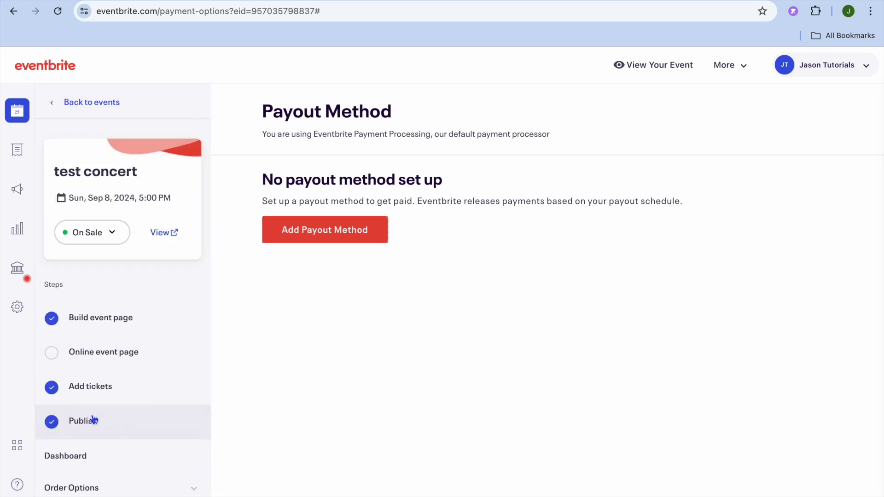
{"action": "left_click", "coordinate": [59, 103]}
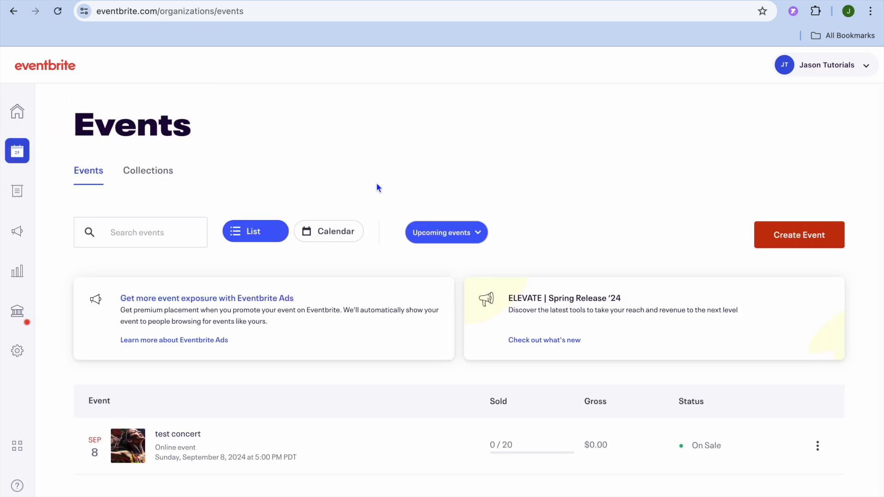
Copy the test concert event's link from its row menu in the Events list.
{"action": "scroll", "coordinate": [376, 185], "scroll_direction": "down", "scroll_amount": 2}
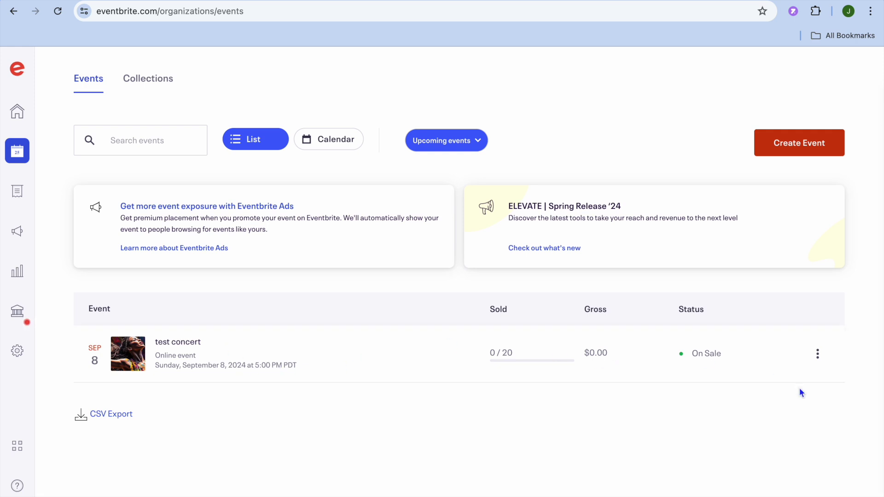
{"action": "left_click", "coordinate": [817, 355]}
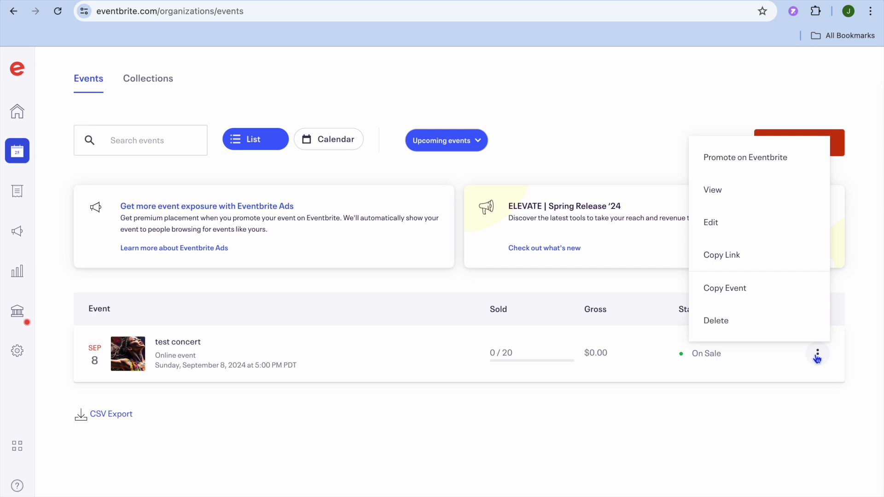
{"action": "left_click", "coordinate": [738, 257]}
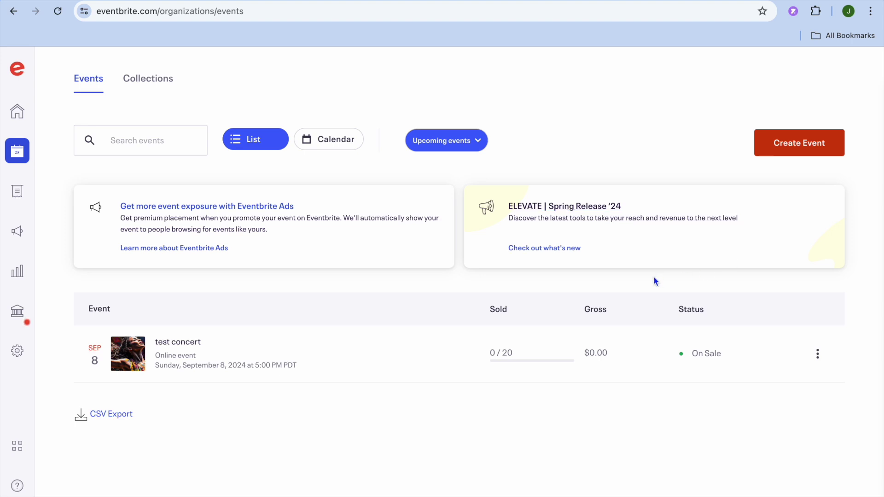